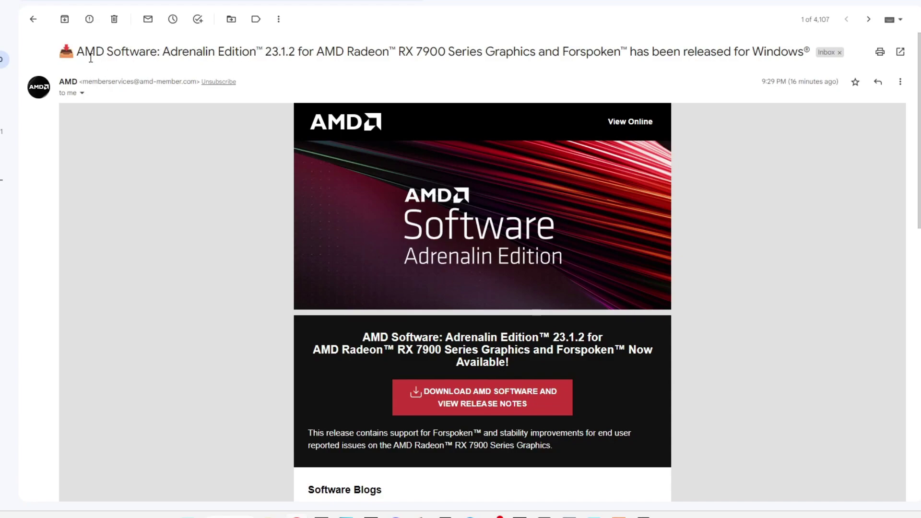
# - Highlight the software name and version in the subject line, then clear the selection
pyautogui.moveTo(81, 53); pyautogui.dragTo(294, 55)
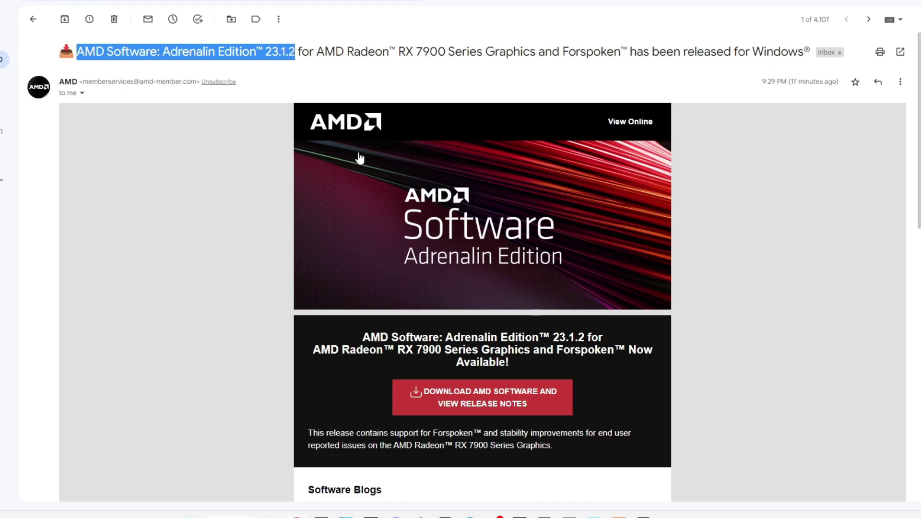
pyautogui.scroll(-3, 521, 313)
pyautogui.scroll(-8, 517, 322)
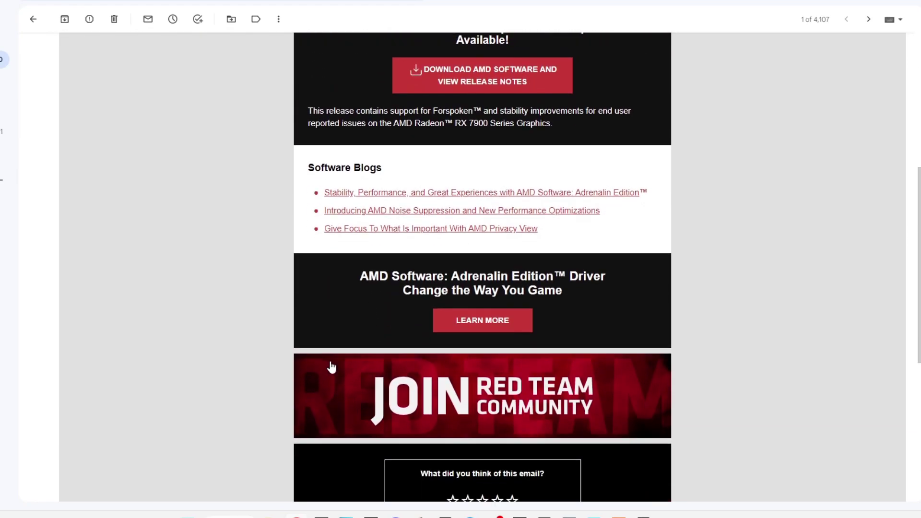
pyautogui.scroll(11, 253, 356)
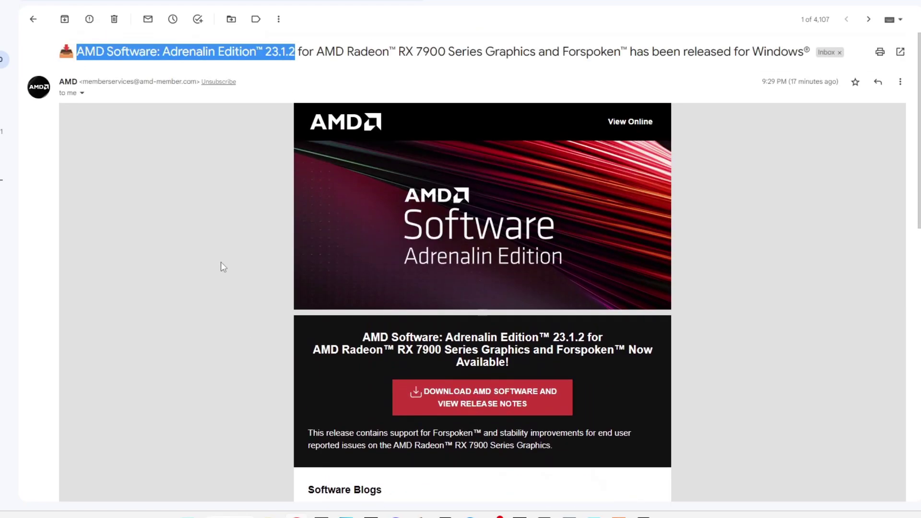
pyautogui.click(221, 263)
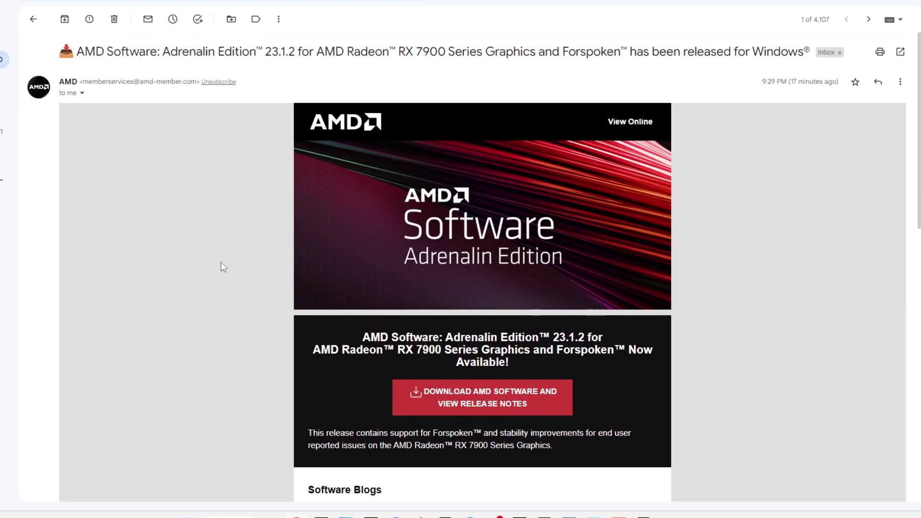
pyautogui.scroll(-2, 255, 269)
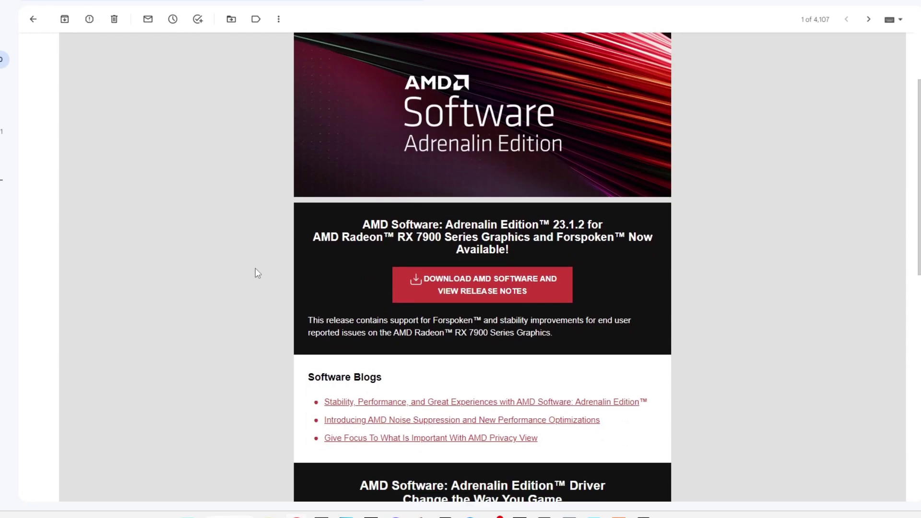
pyautogui.scroll(-5, 258, 274)
pyautogui.scroll(7, 256, 270)
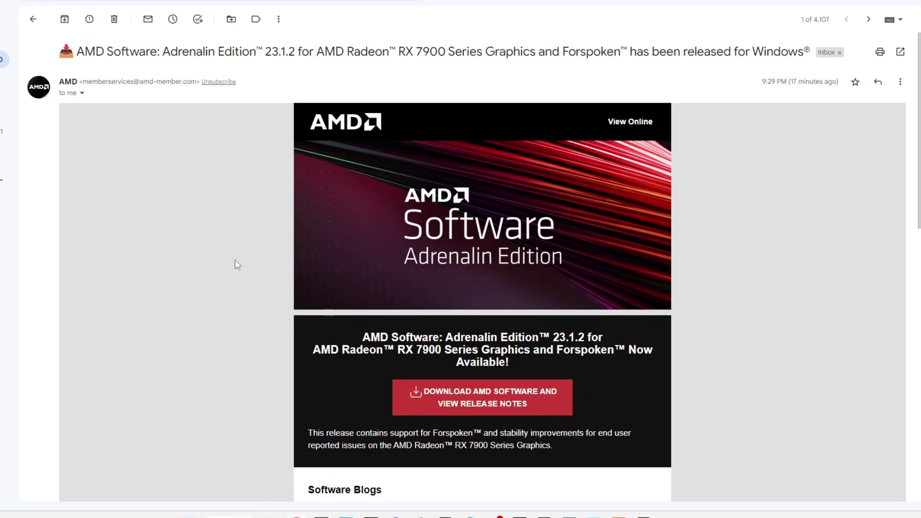
# - Launch AMD Radeon Software from the desktop context menu and maximize its window
pyautogui.rightClick(445, 100)
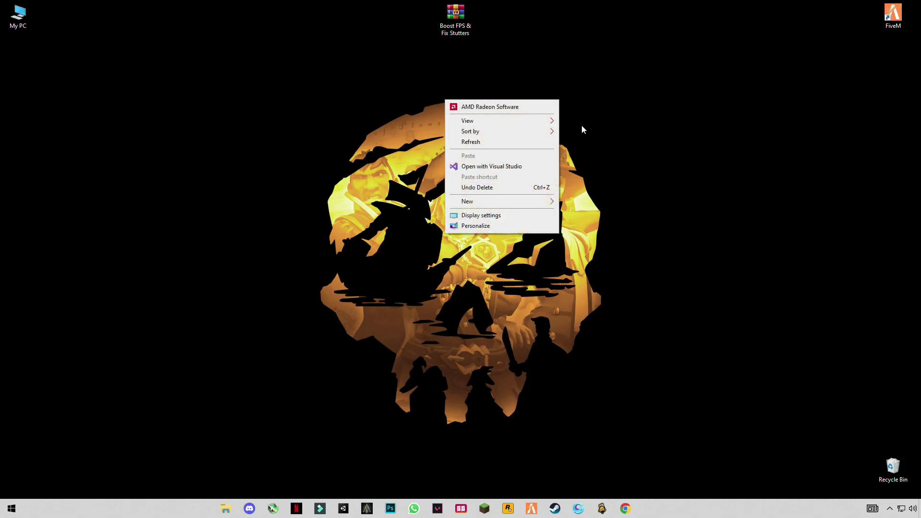
pyautogui.click(489, 107)
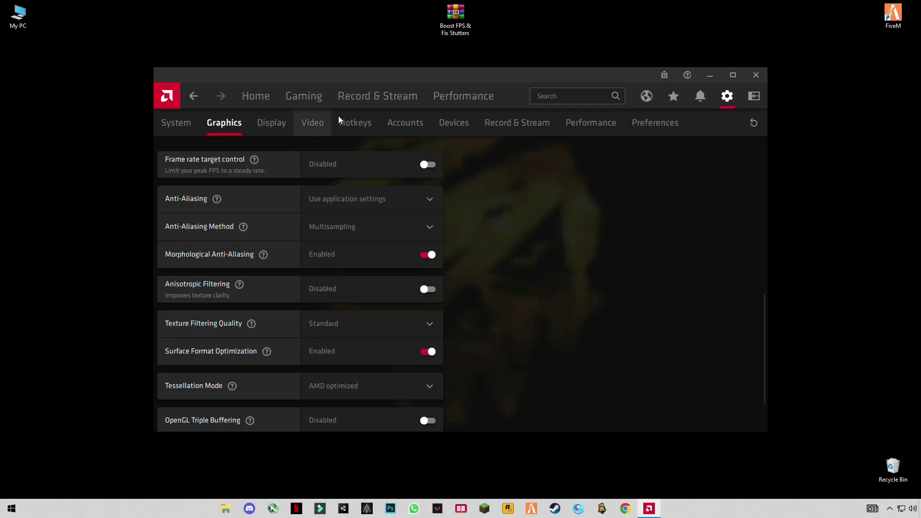
pyautogui.click(733, 75)
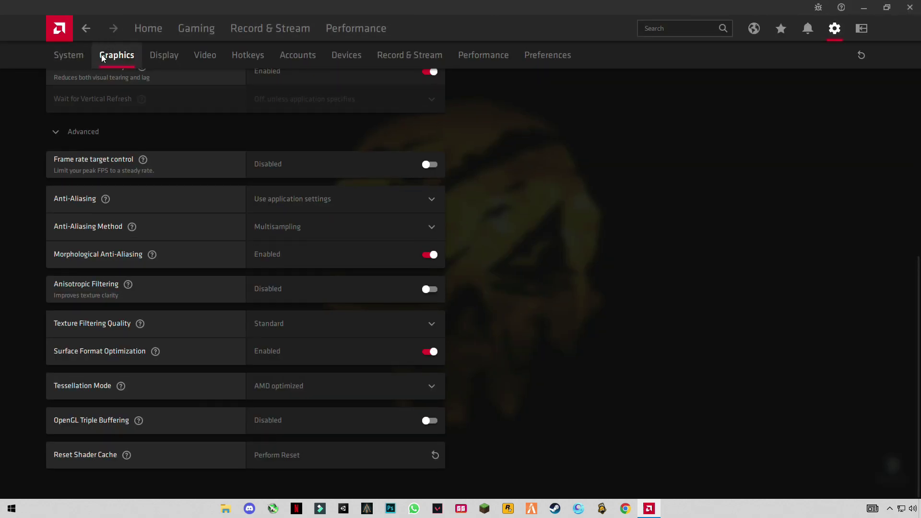
pyautogui.scroll(6, 223, 197)
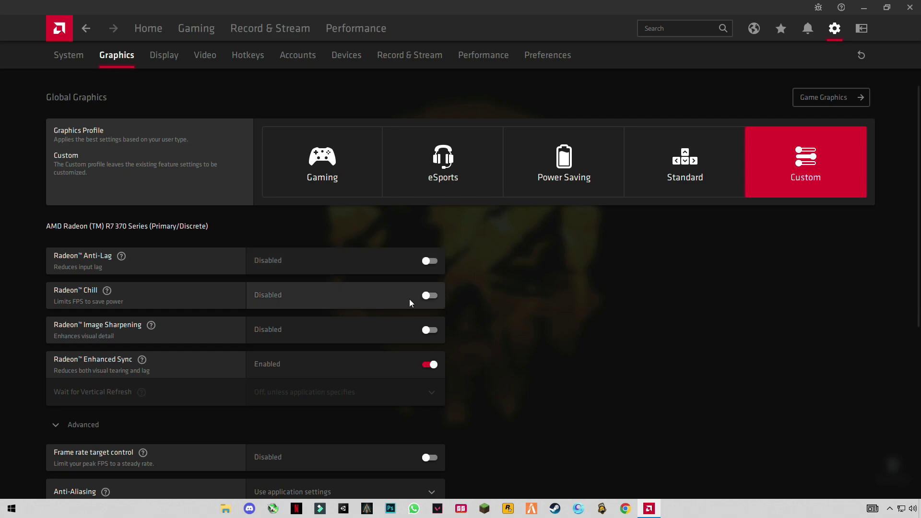
# - Turn off Enhanced Sync, Morphological Anti-Aliasing and Surface Format Optimization in global graphics
pyautogui.scroll(-2, 418, 305)
pyautogui.click(431, 298)
pyautogui.scroll(-6, 434, 318)
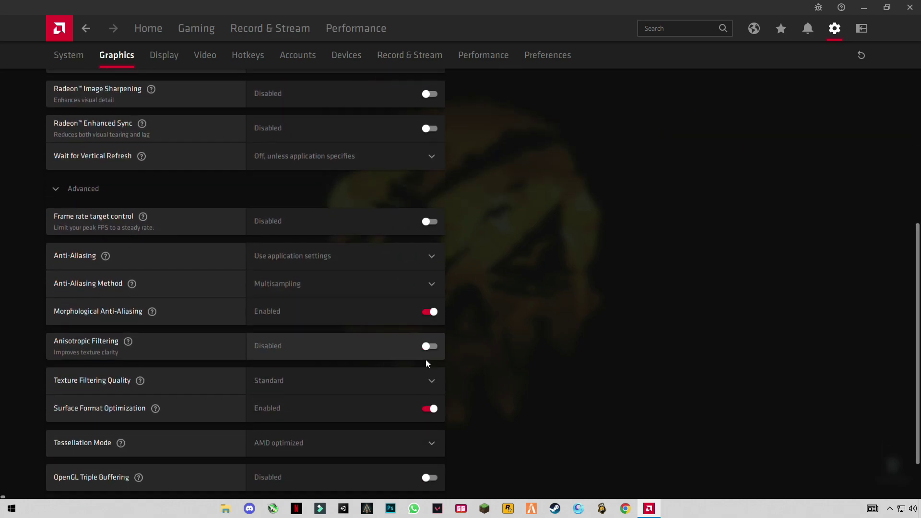
pyautogui.click(430, 289)
pyautogui.click(434, 385)
pyautogui.scroll(-1, 434, 385)
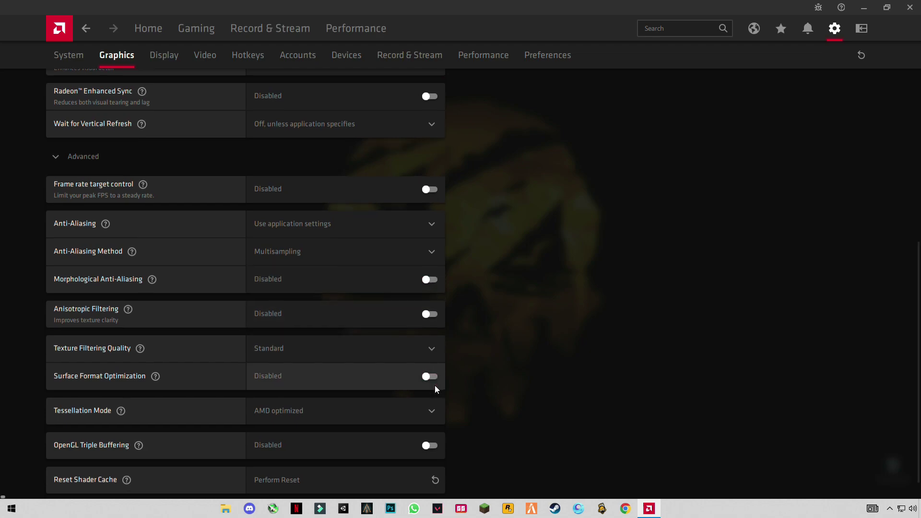
pyautogui.scroll(9, 449, 321)
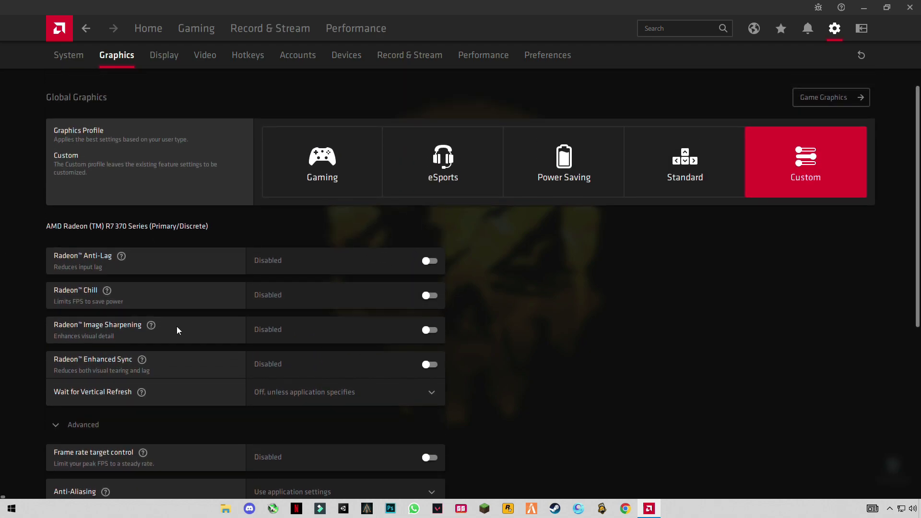
pyautogui.scroll(-2, 324, 386)
# - Collapse and re-expand the Advanced graphics settings and review them
pyautogui.click(58, 364)
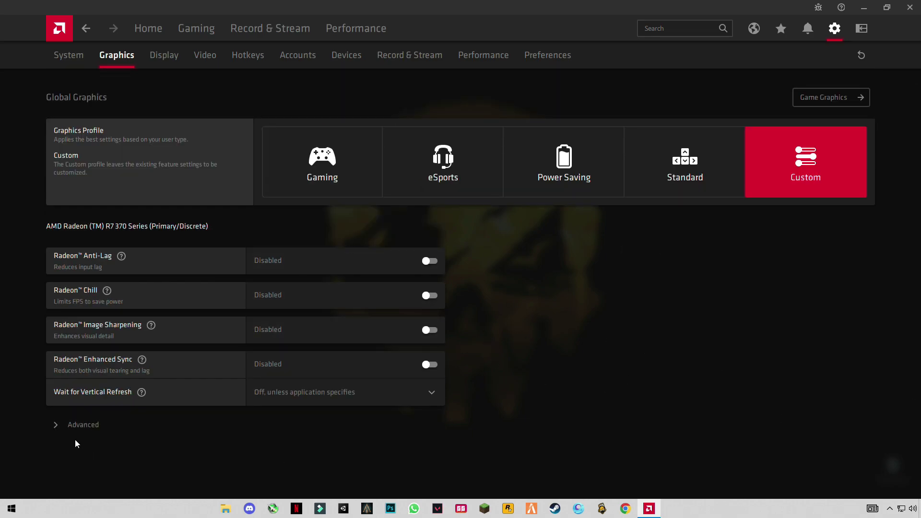
pyautogui.click(77, 425)
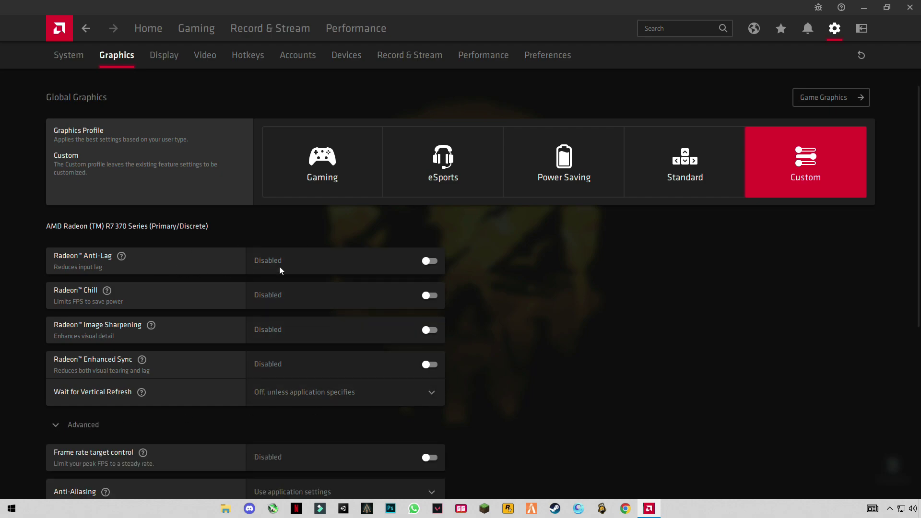
pyautogui.scroll(-5, 373, 372)
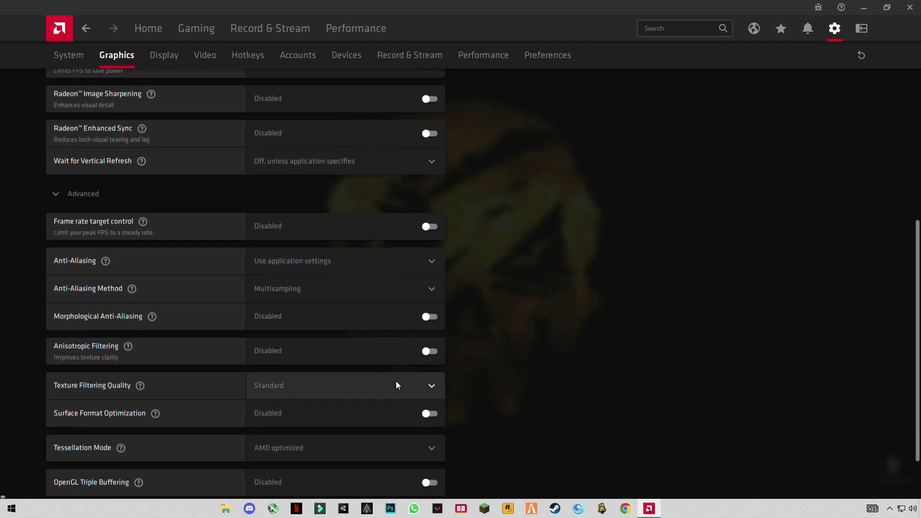
pyautogui.scroll(-1, 396, 381)
pyautogui.scroll(6, 435, 341)
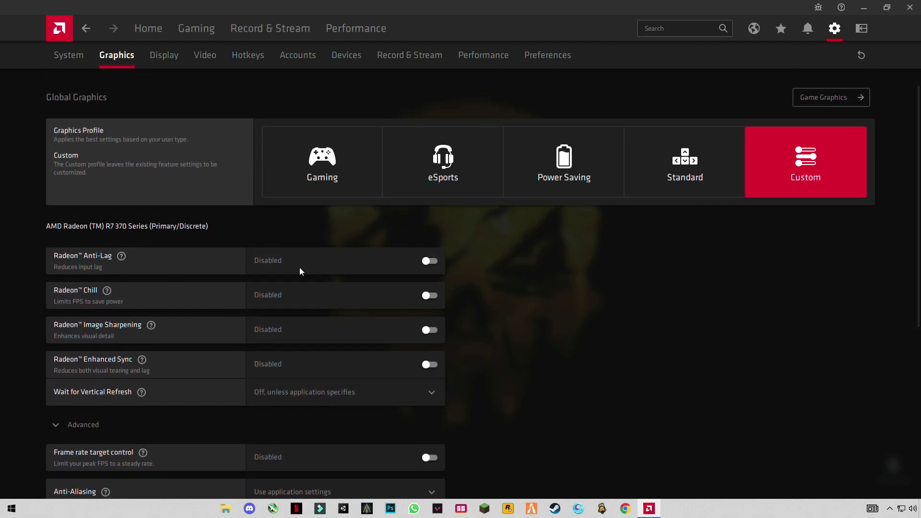
pyautogui.scroll(-5, 398, 397)
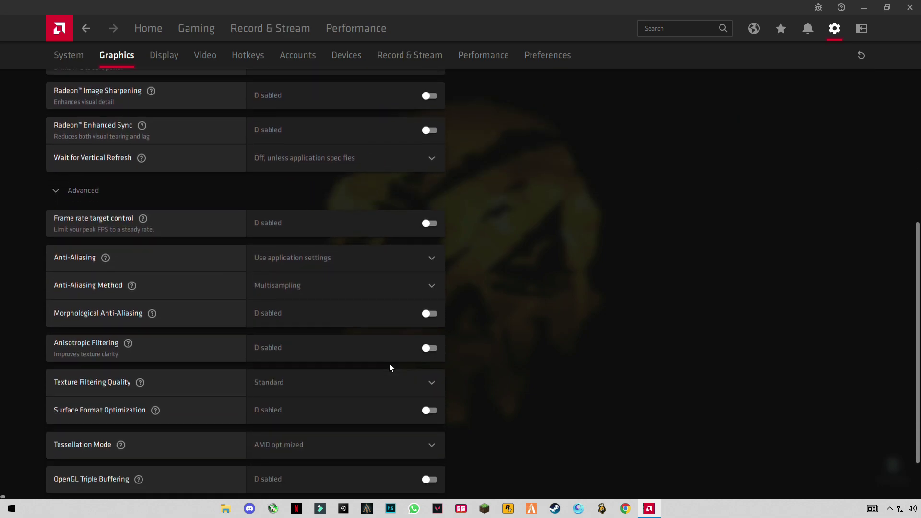
pyautogui.scroll(5, 390, 367)
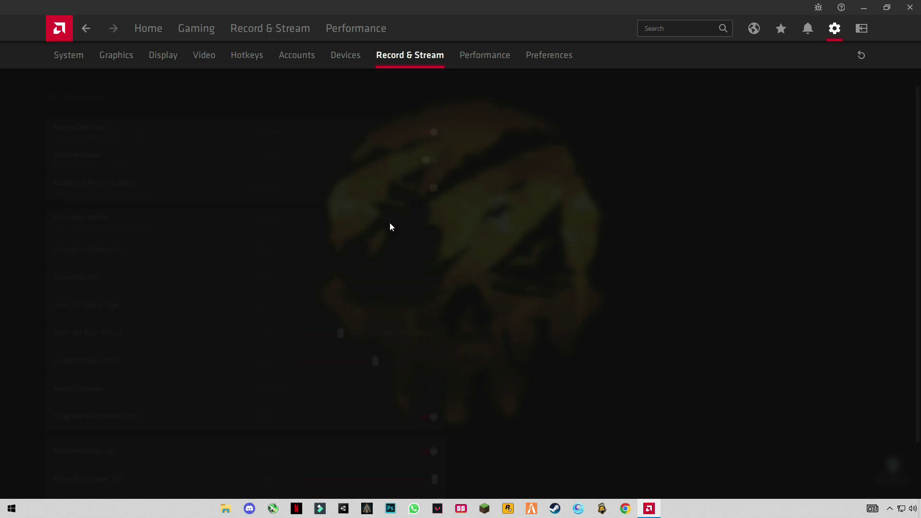
# - Look over the Record & Stream page, then close AMD Radeon Software
pyautogui.scroll(-2, 369, 285)
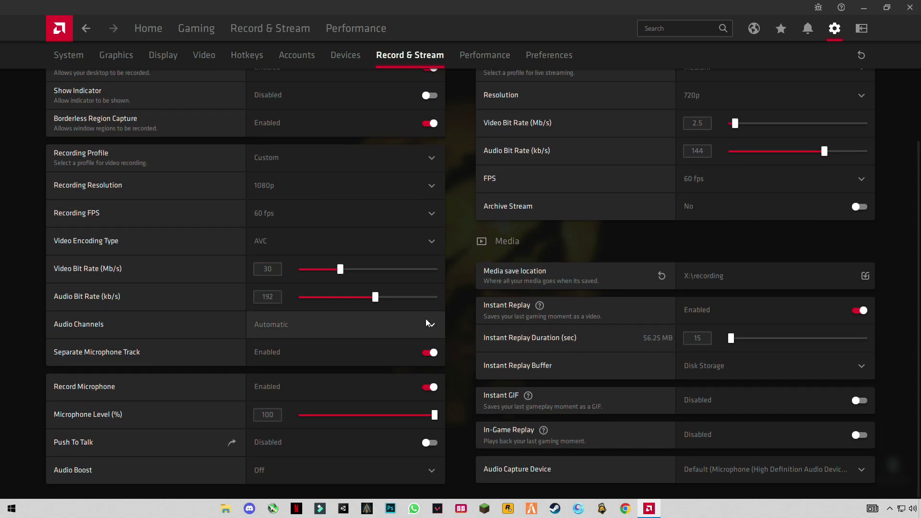
pyautogui.scroll(2, 425, 318)
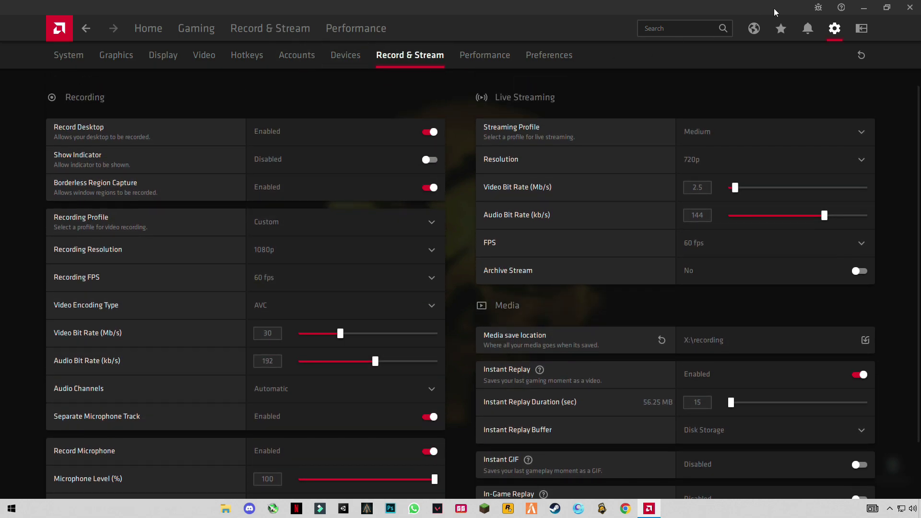
pyautogui.click(917, 5)
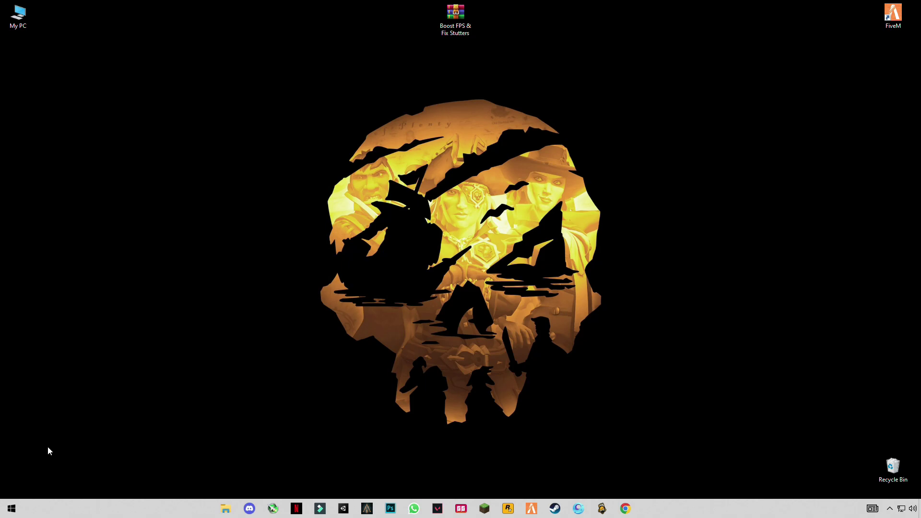
# - Open the %temp% folder from the Run box
pyautogui.press('super+r')
pyautogui.click(77, 449)
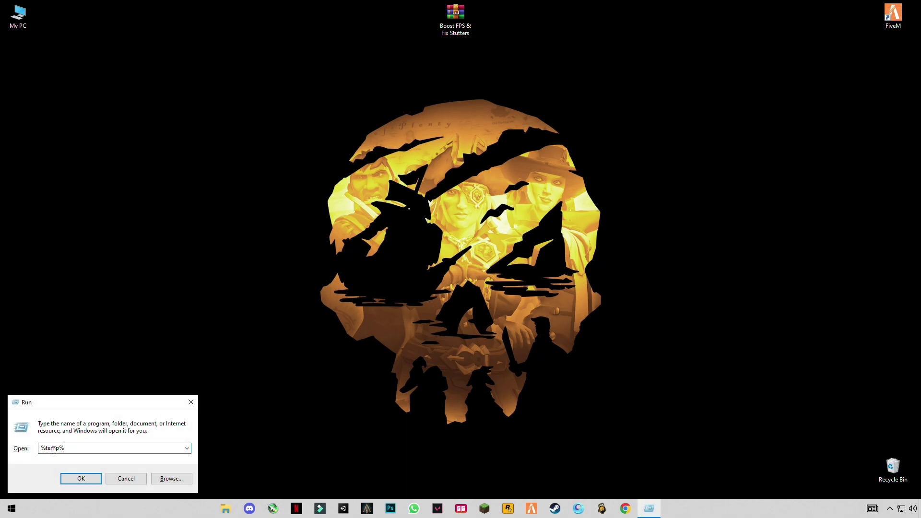
pyautogui.doubleClick(66, 448)
pyautogui.click(76, 448)
pyautogui.click(86, 478)
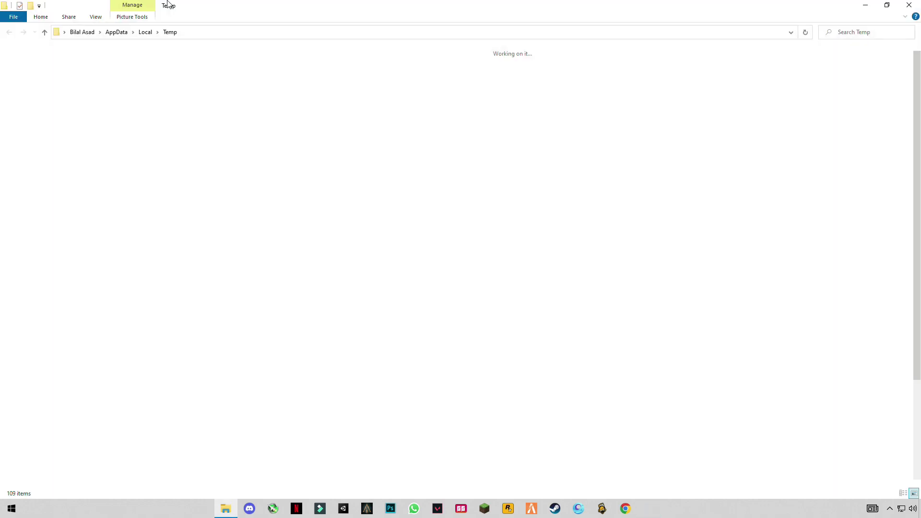
# - Delete all user Temp files as administrator, skipping the file still open in Chrome
pyautogui.hotkey('ctrl', 'a')
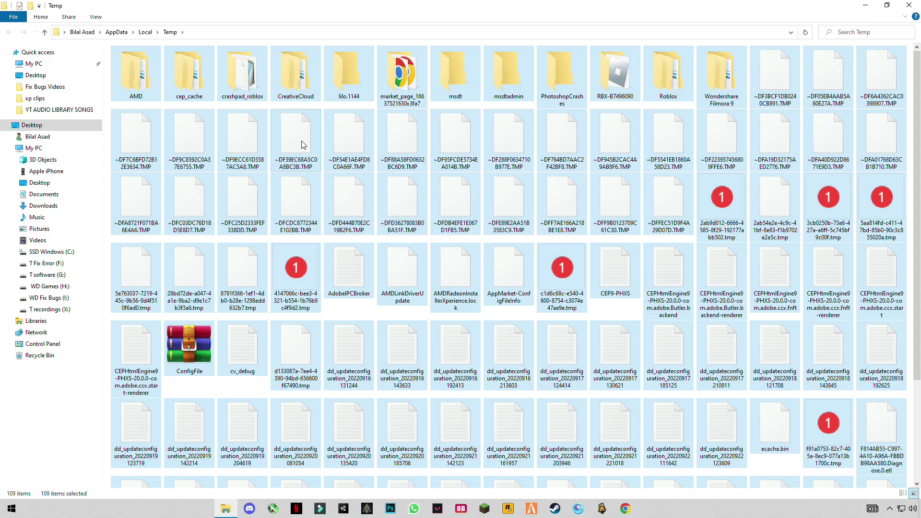
pyautogui.rightClick(303, 143)
pyautogui.click(240, 276)
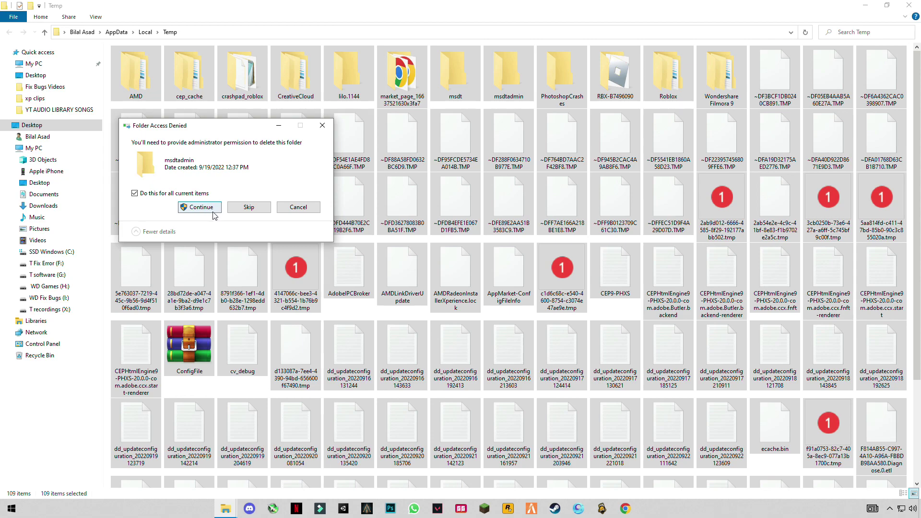
pyautogui.click(201, 207)
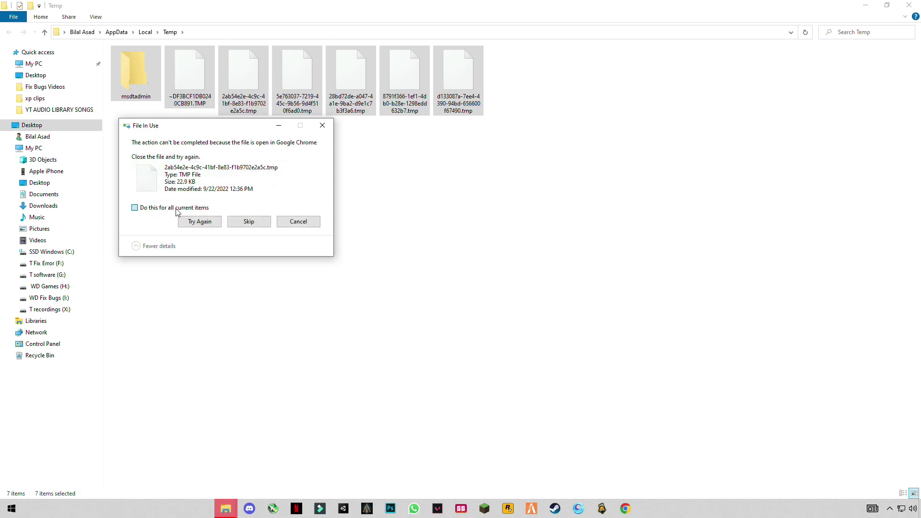
pyautogui.click(247, 221)
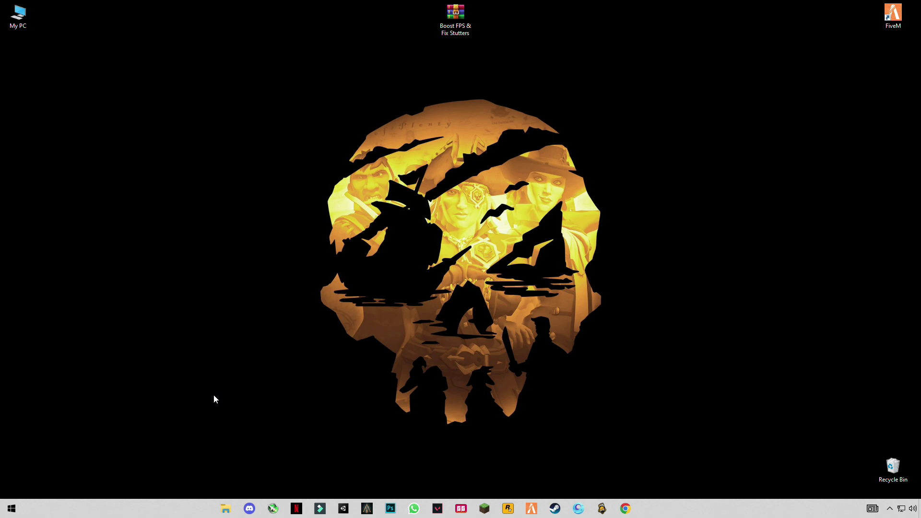
# - Edit the Run entry from %temp% to 'temp' and open the Windows Temp folder
pyautogui.press('super+r')
pyautogui.click(76, 450)
pyautogui.write('\\')
pyautogui.press('BackSpace')
pyautogui.press('BackSpace')
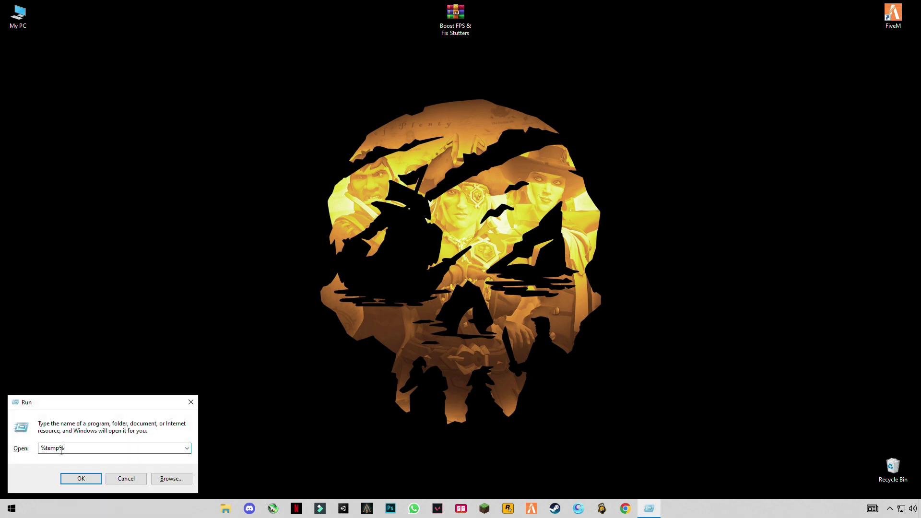
pyautogui.click(44, 449)
pyautogui.press('BackSpace')
pyautogui.click(82, 479)
# - Delete all Windows Temp items as administrator for all, skipping the in-use file, and close the window
pyautogui.hotkey('ctrl', 'a')
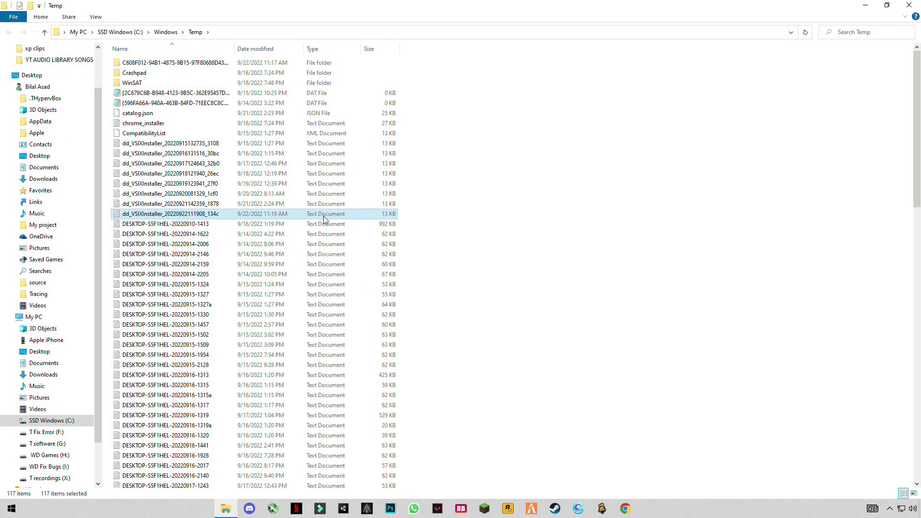
pyautogui.rightClick(214, 197)
pyautogui.click(114, 319)
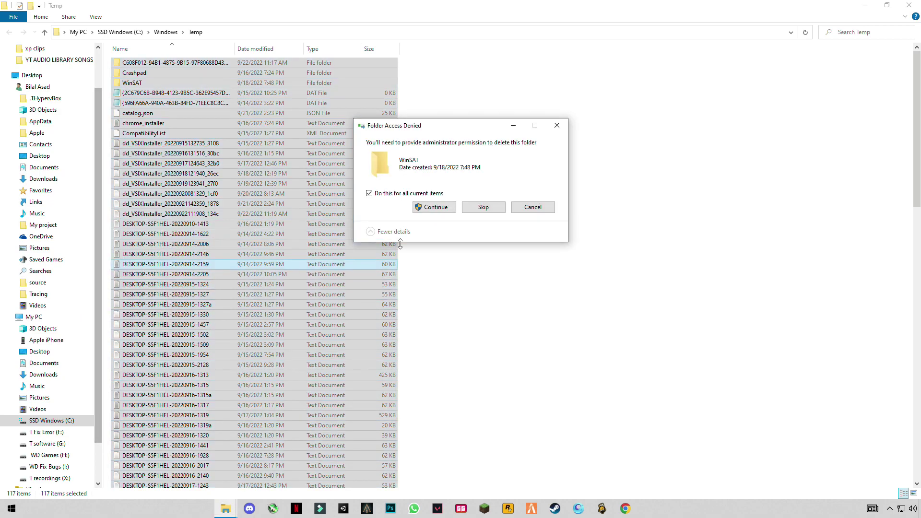
pyautogui.click(437, 211)
pyautogui.click(438, 216)
pyautogui.click(483, 228)
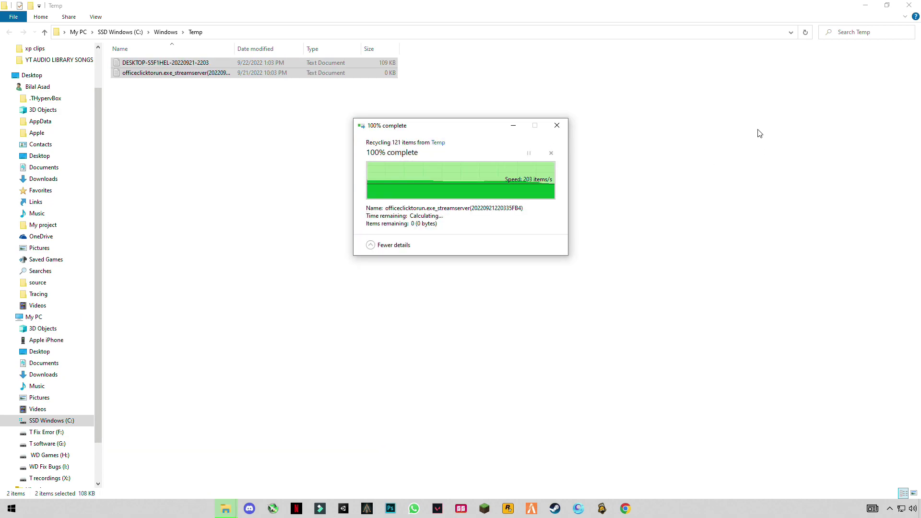
pyautogui.click(910, 5)
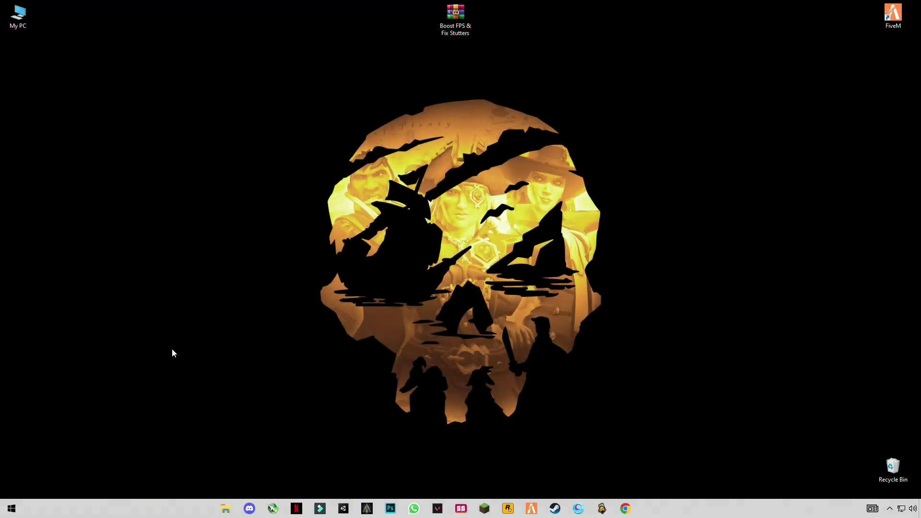
# - Open the Prefetch folder via Run and grant permanent access to it
pyautogui.press('super+r')
pyautogui.write('pr')
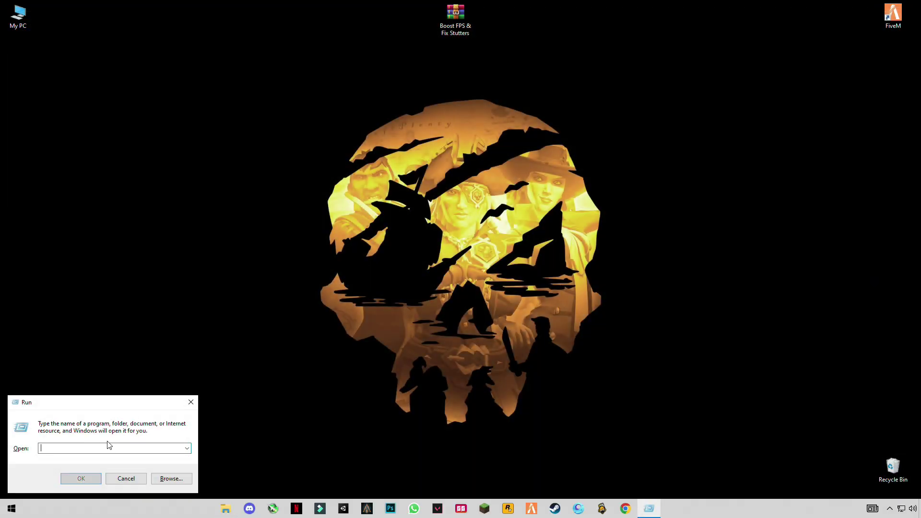
pyautogui.write('efetch')
pyautogui.press('Return')
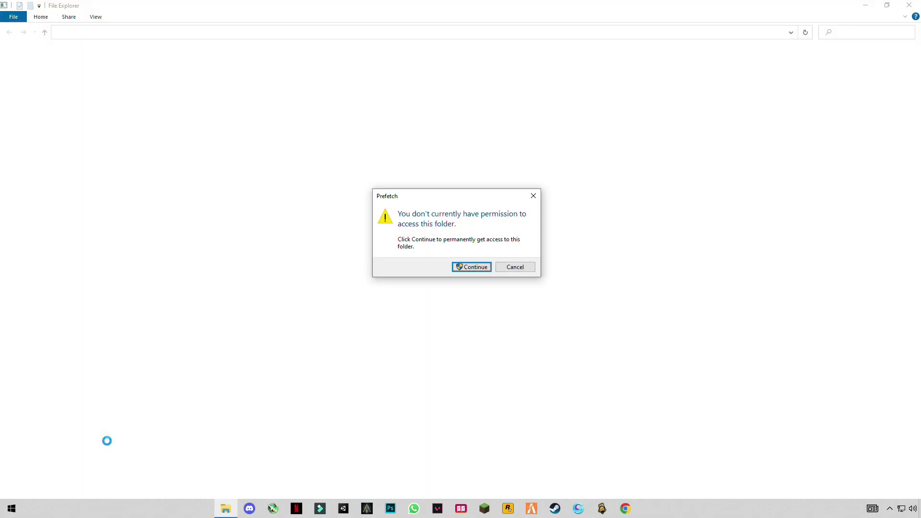
pyautogui.click(471, 269)
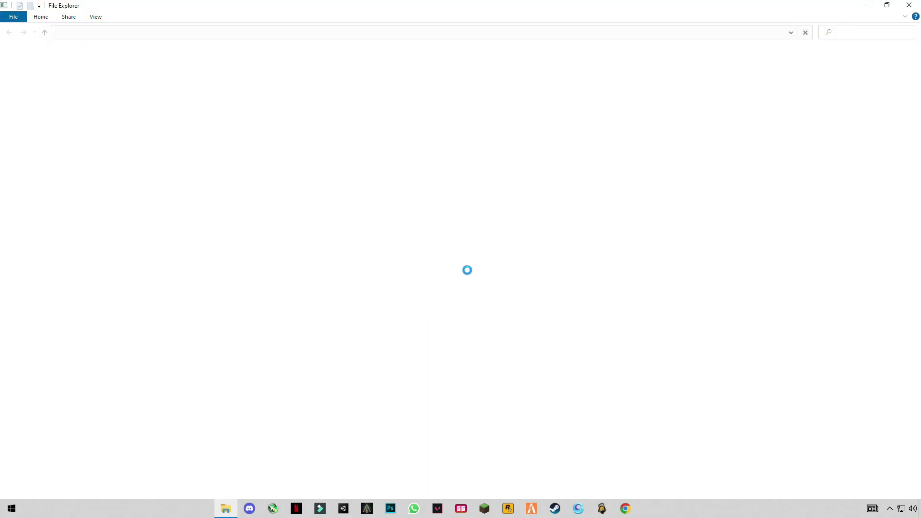
# - Delete all Prefetch files, skipping the one in use, and close the folder window
pyautogui.click(398, 266)
pyautogui.hotkey('ctrl', 'a')
pyautogui.rightClick(167, 205)
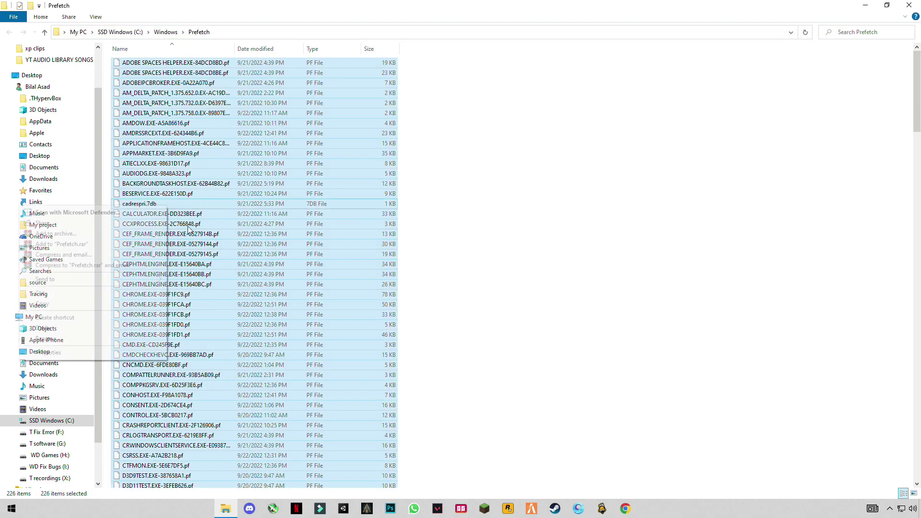
pyautogui.click(74, 331)
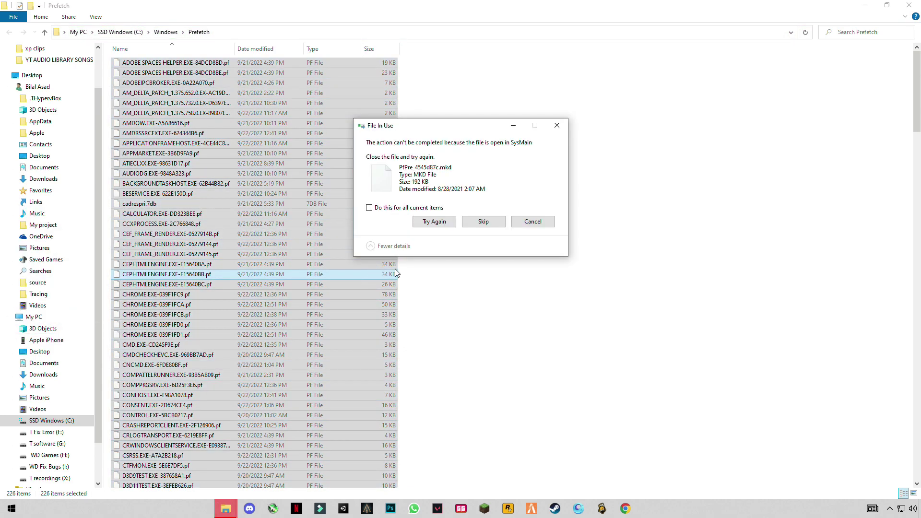
pyautogui.click(480, 223)
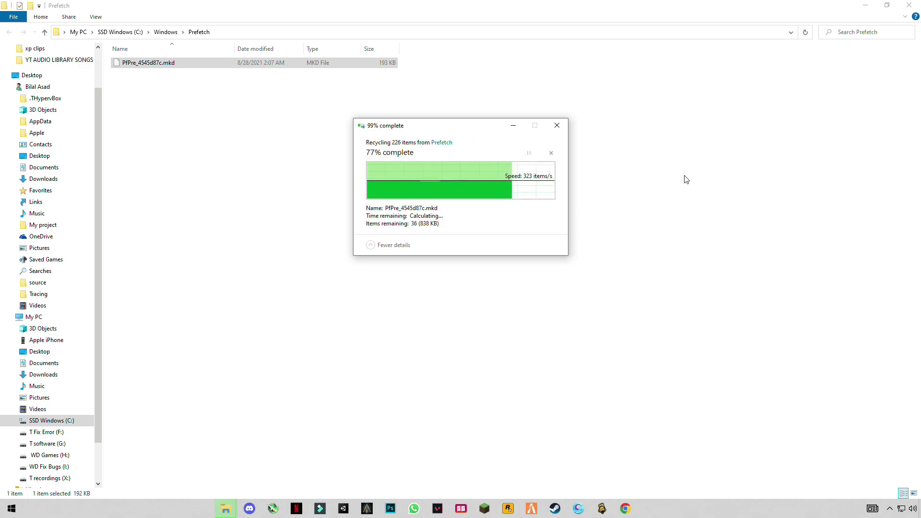
pyautogui.click(909, 5)
# - Empty the Recycle Bin and confirm permanent deletion of the recycled items
pyautogui.rightClick(891, 465)
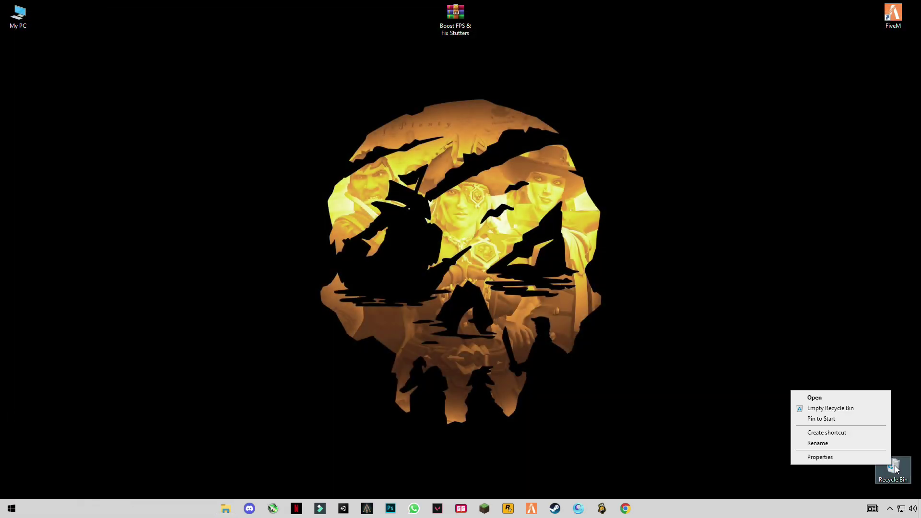
pyautogui.click(851, 409)
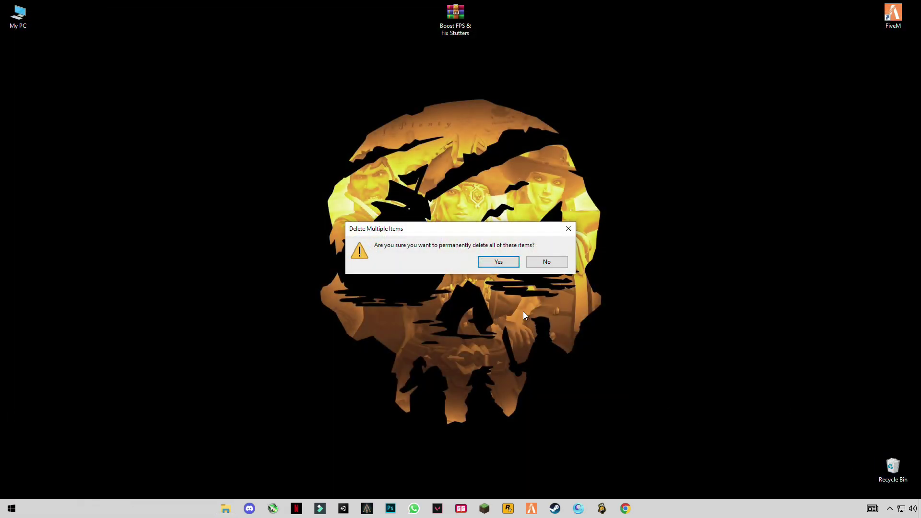
pyautogui.click(508, 266)
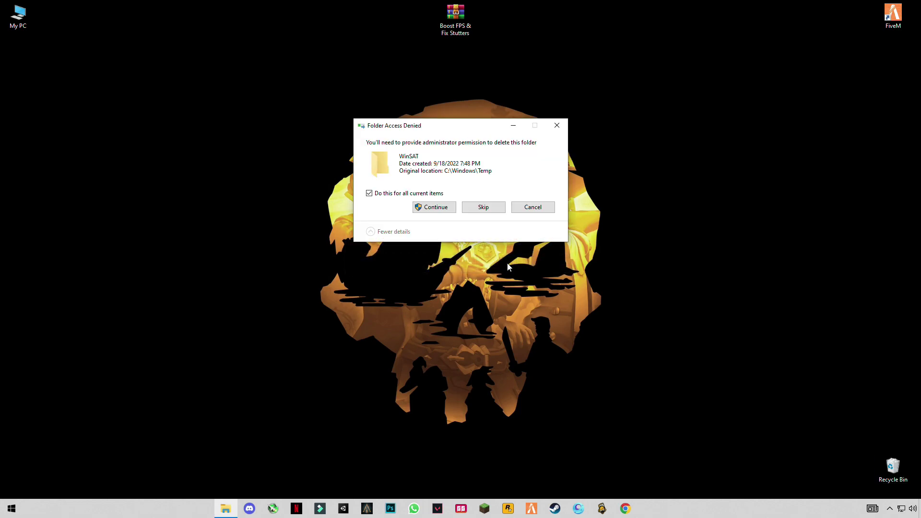
# - Grant administrator permission so the Recycle Bin deletion can finish
pyautogui.click(432, 207)
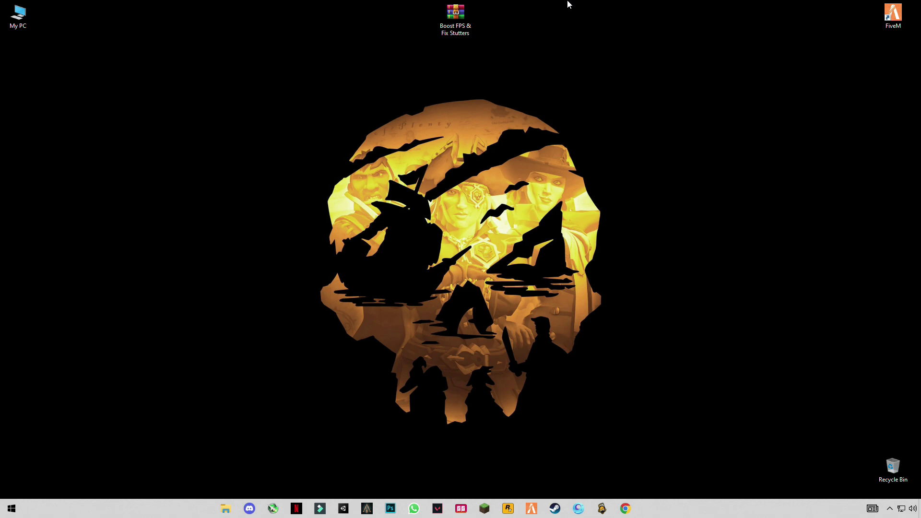
# - Extract the Boost FPS & Fix Stutters archive onto the desktop
pyautogui.moveTo(539, 0); pyautogui.dragTo(341, 3)
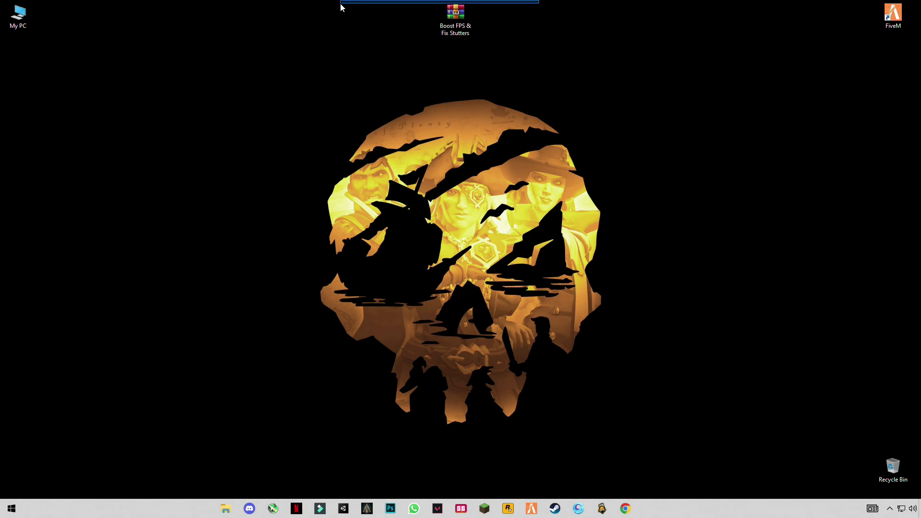
pyautogui.moveTo(340, 3); pyautogui.dragTo(426, 28)
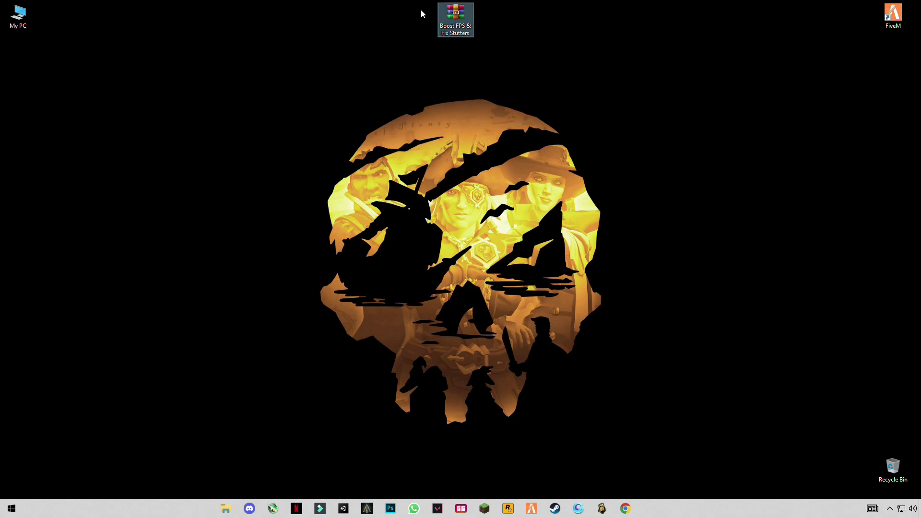
pyautogui.rightClick(447, 20)
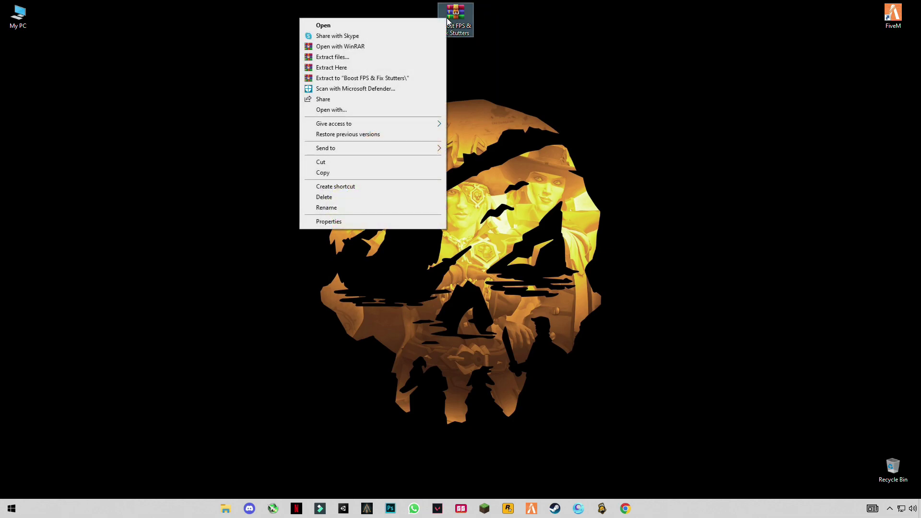
pyautogui.click(339, 67)
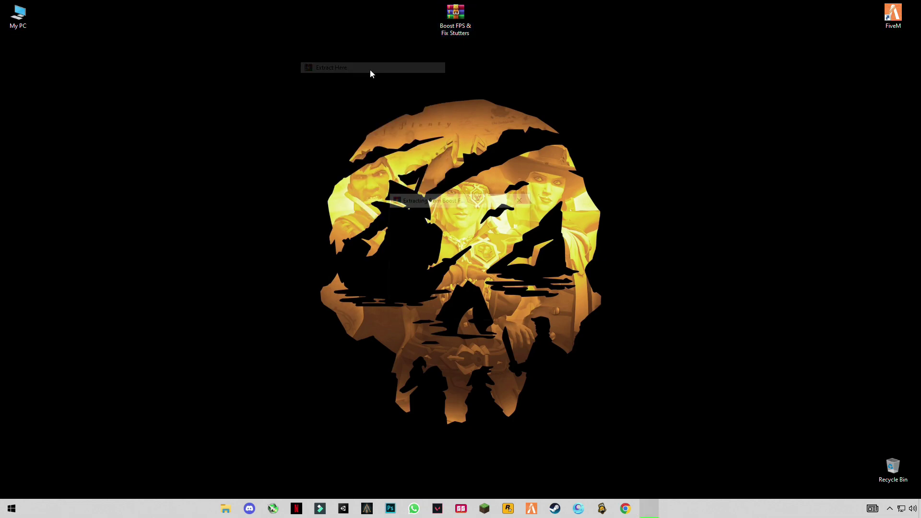
# - Move the extracted folder toward the centre, open it and select its three subfolders
pyautogui.moveTo(20, 62); pyautogui.dragTo(130, 96)
pyautogui.doubleClick(131, 96)
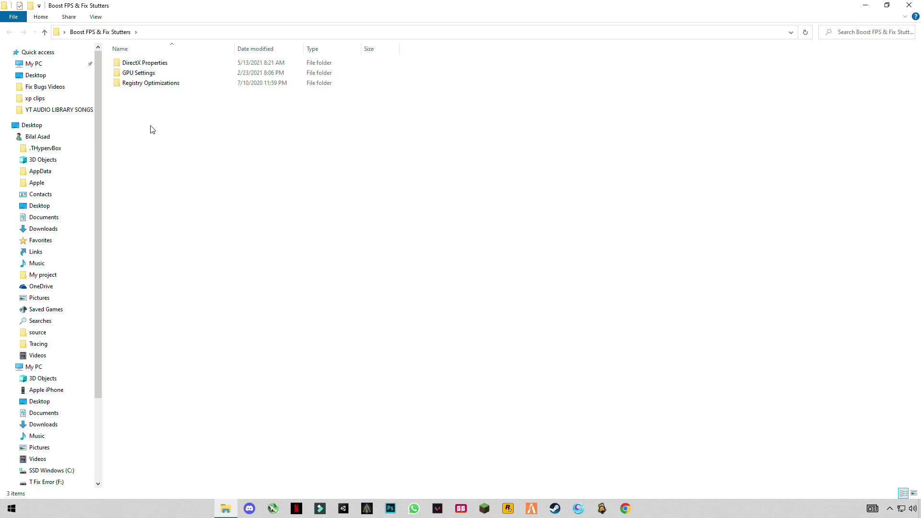
pyautogui.moveTo(164, 126)
pyautogui.mouseDown()
pyautogui.moveTo(149, 64)
pyautogui.moveTo(183, 145)
pyautogui.moveTo(130, 58)
pyautogui.moveTo(145, 114)
pyautogui.moveTo(162, 127)
pyautogui.mouseUp()
# - Launch dxcpl from the DirectX Properties folder and allow it to run
pyautogui.doubleClick(144, 63)
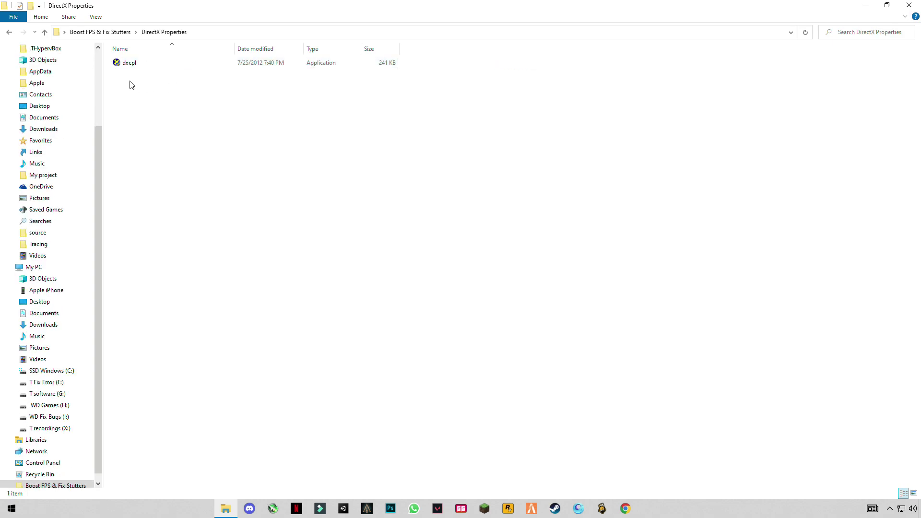
pyautogui.doubleClick(130, 63)
pyautogui.click(411, 319)
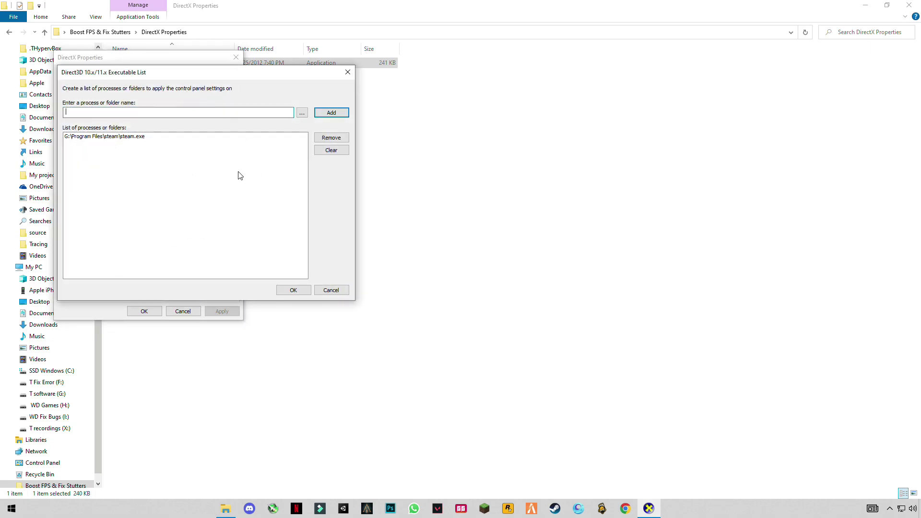
# - Add steam.exe to the Direct3D executable list and enable Disable Feature Level Upgrade
pyautogui.click(301, 114)
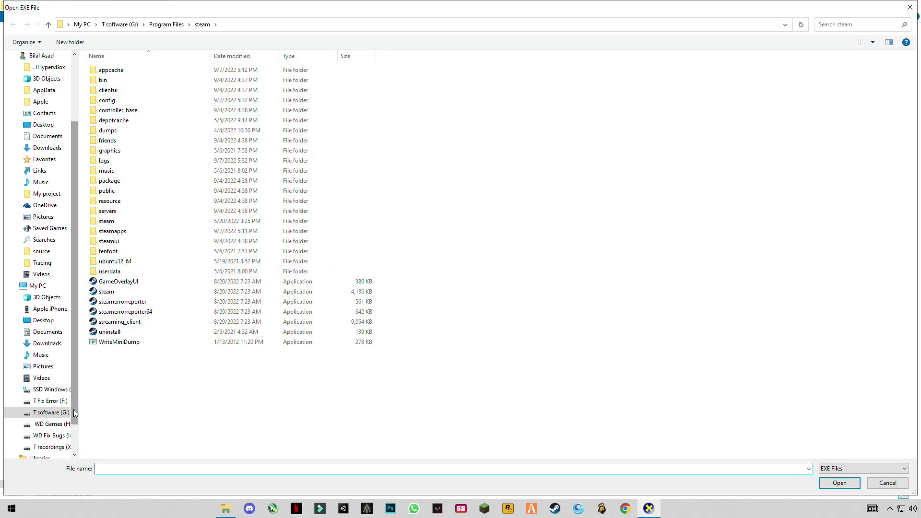
pyautogui.moveTo(73, 408); pyautogui.dragTo(68, 384)
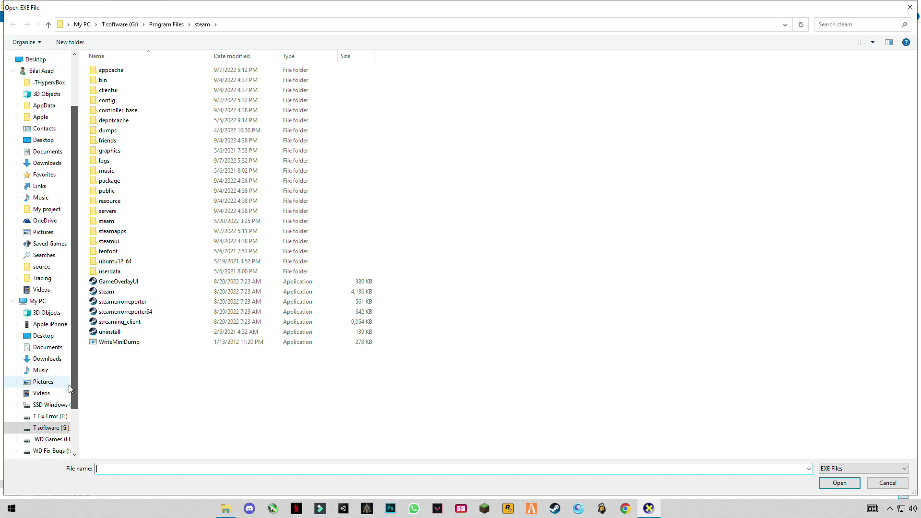
pyautogui.click(114, 294)
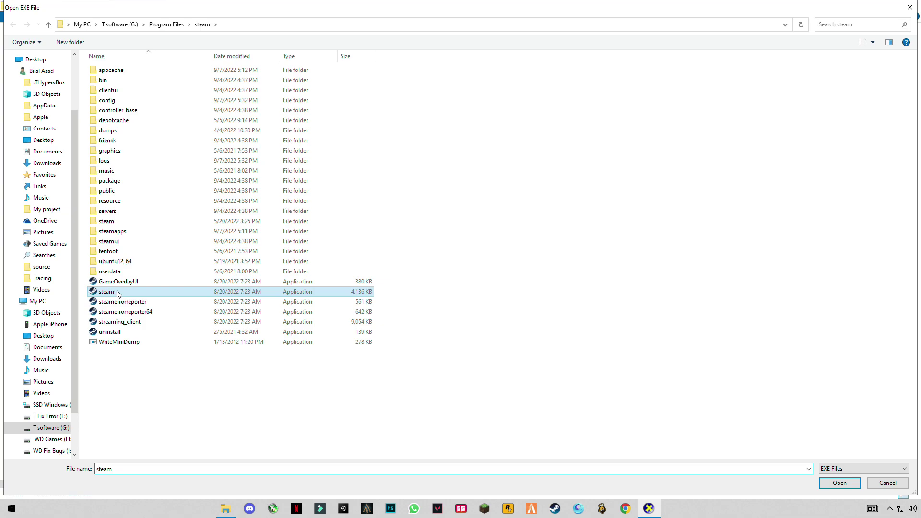
pyautogui.click(825, 486)
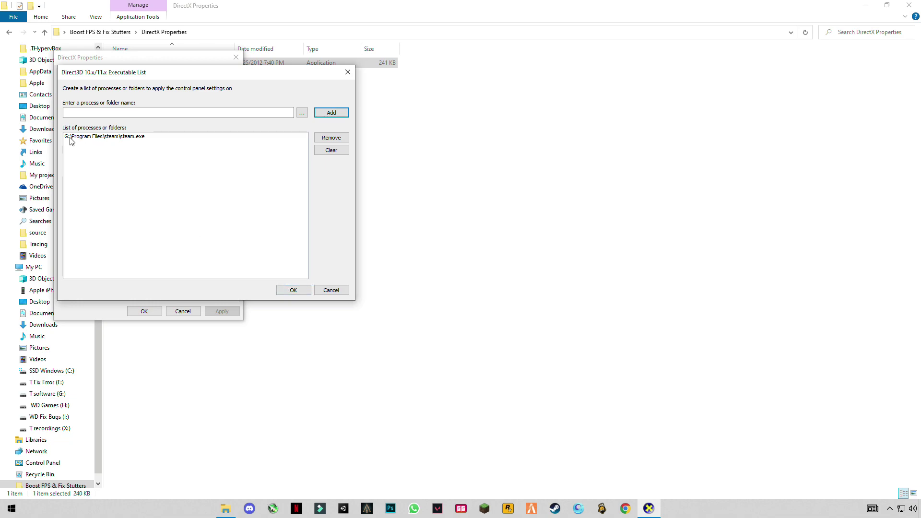
pyautogui.click(297, 290)
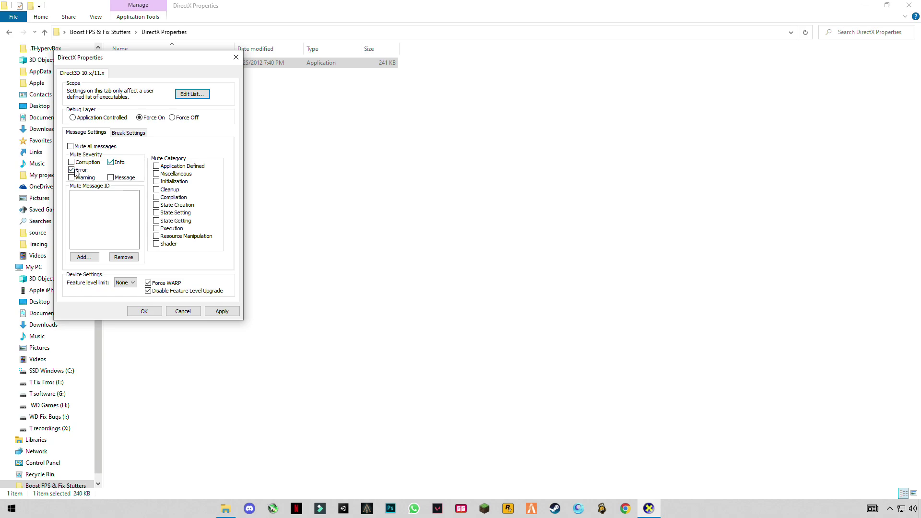
pyautogui.click(148, 290)
# - Apply and save the DirectX settings, then return to the Boost FPS & Fix Stutters folder
pyautogui.click(221, 311)
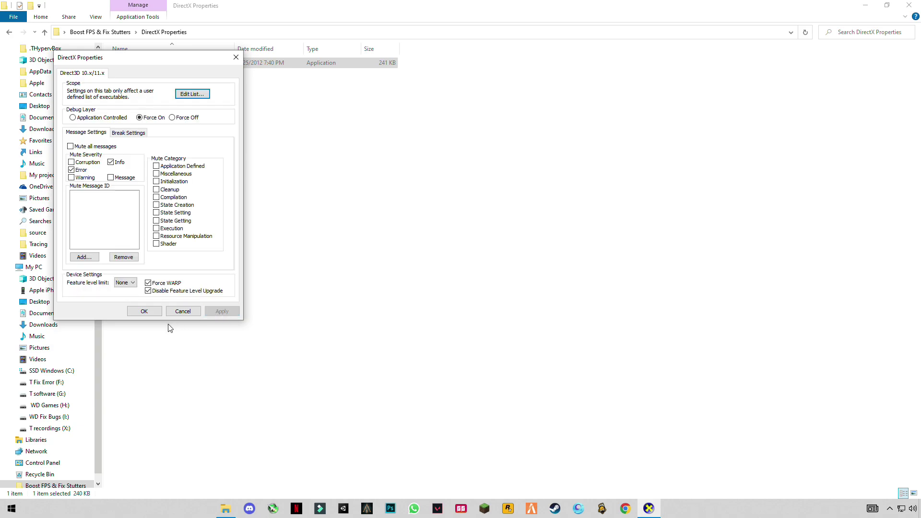
pyautogui.click(144, 312)
pyautogui.click(9, 31)
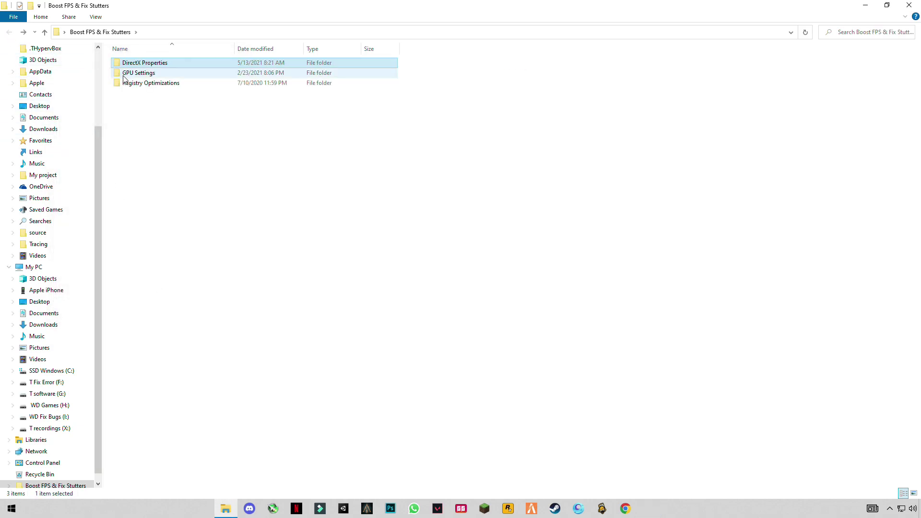
# - View the AMD, Intel and NVIDIA settings images from GPU Settings in Photos
pyautogui.click(120, 75)
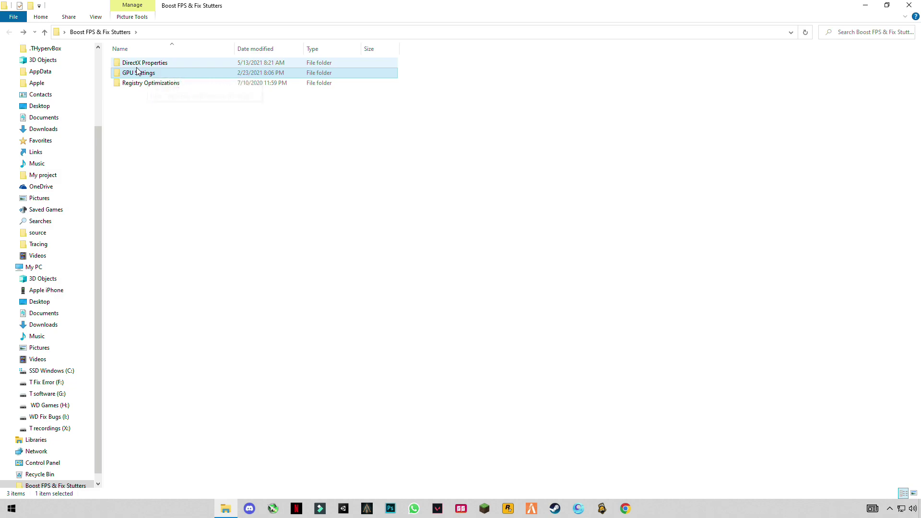
pyautogui.doubleClick(124, 74)
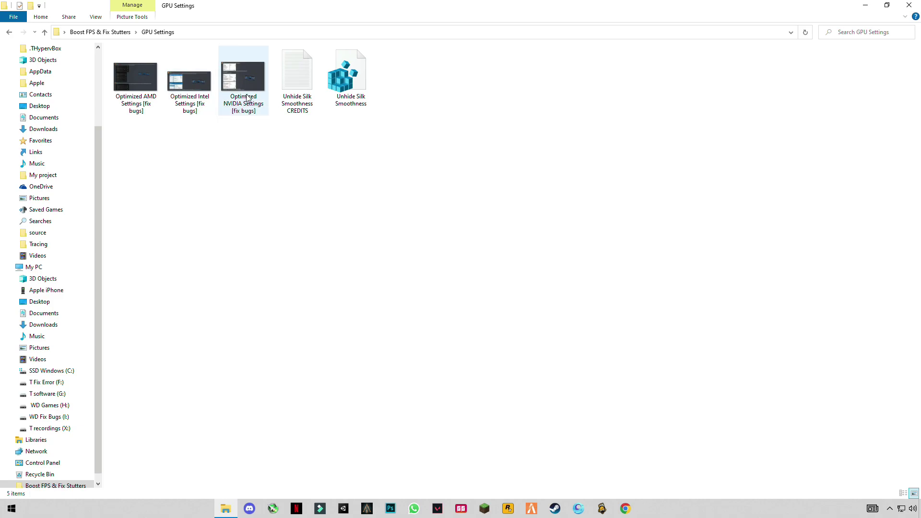
pyautogui.doubleClick(126, 77)
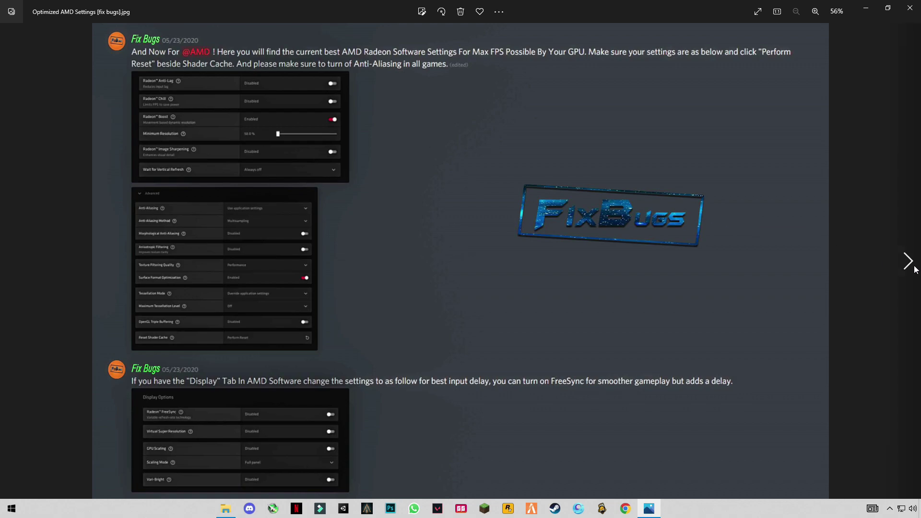
pyautogui.click(910, 261)
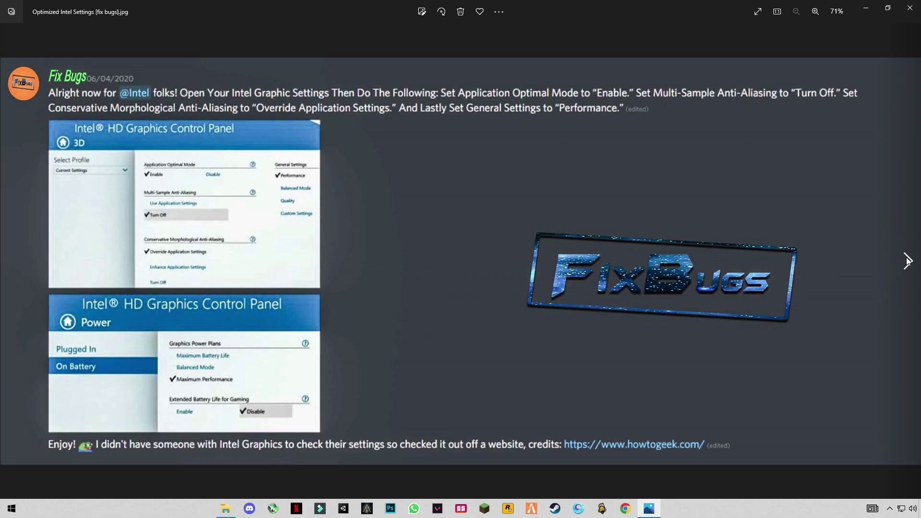
pyautogui.click(908, 261)
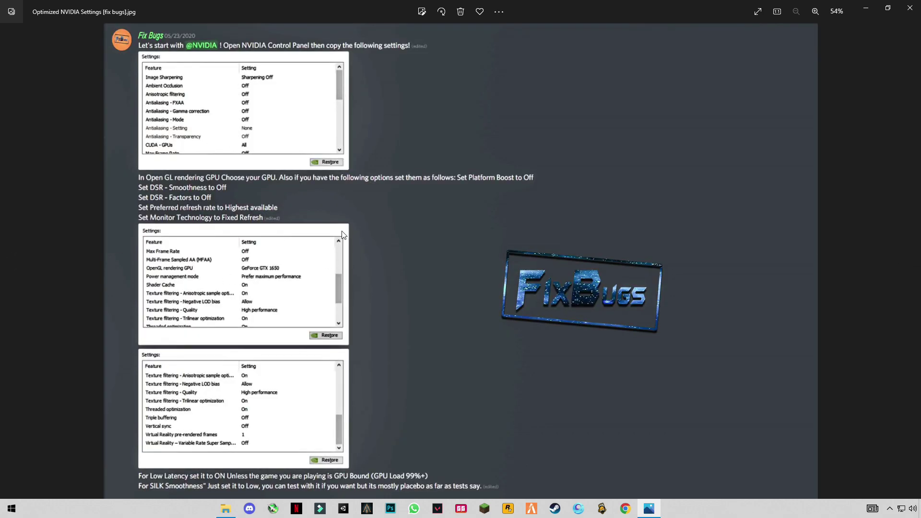
pyautogui.click(910, 7)
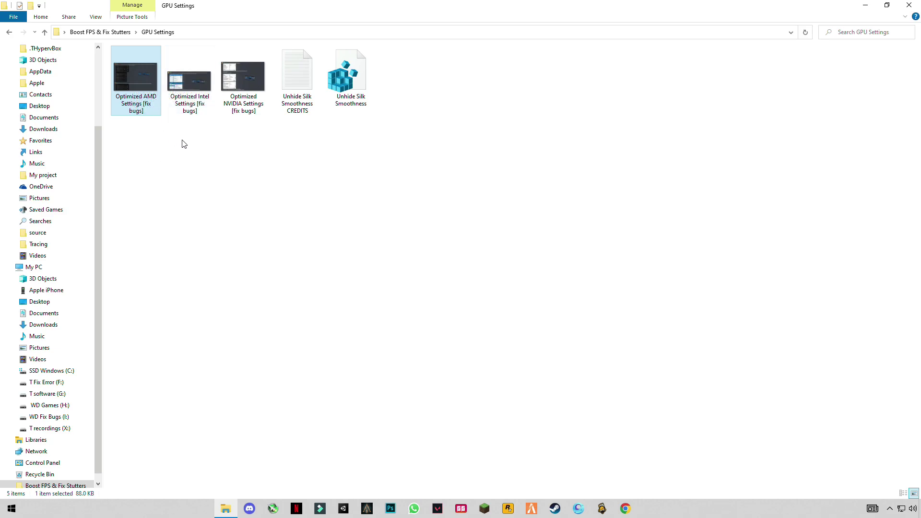
# - Reopen the AMD settings image, close it, and return to the Boost FPS folder
pyautogui.doubleClick(138, 81)
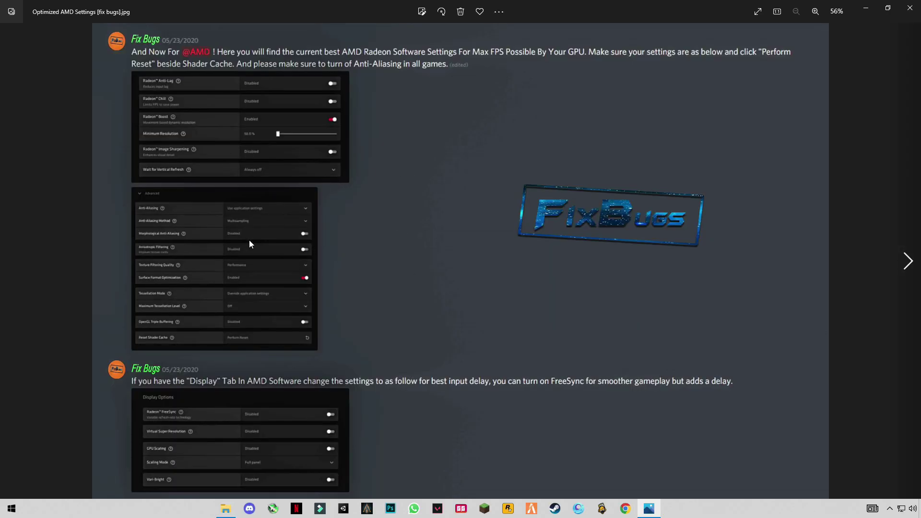
pyautogui.click(910, 8)
pyautogui.click(9, 32)
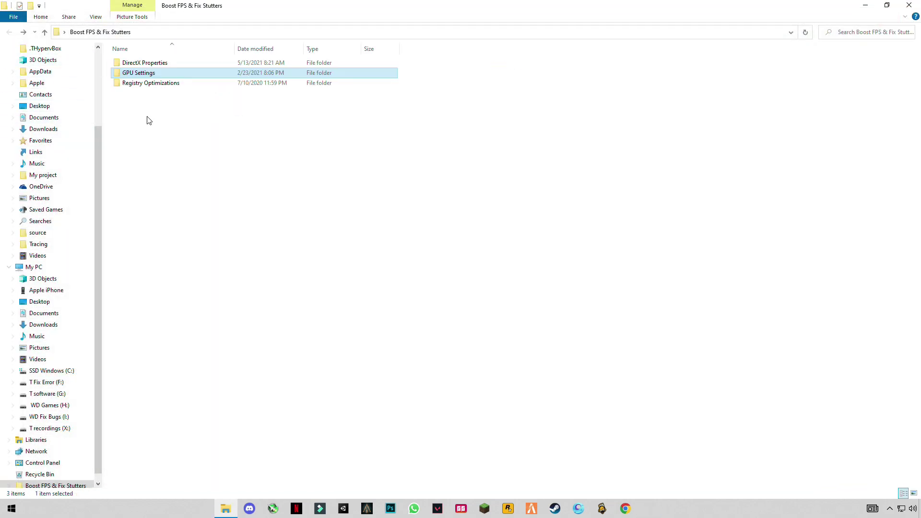
# - Open the Registry Optimizations folder
pyautogui.click(143, 86)
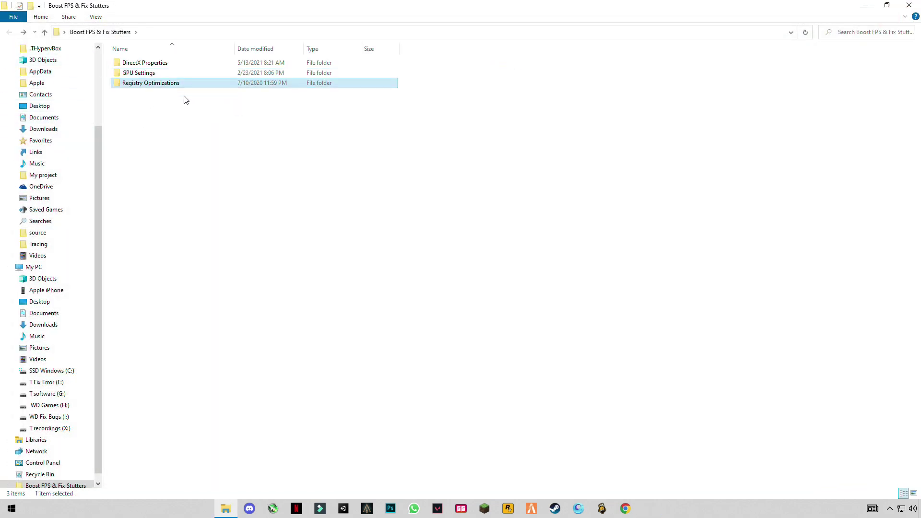
pyautogui.doubleClick(142, 84)
pyautogui.moveTo(136, 128); pyautogui.dragTo(184, 70)
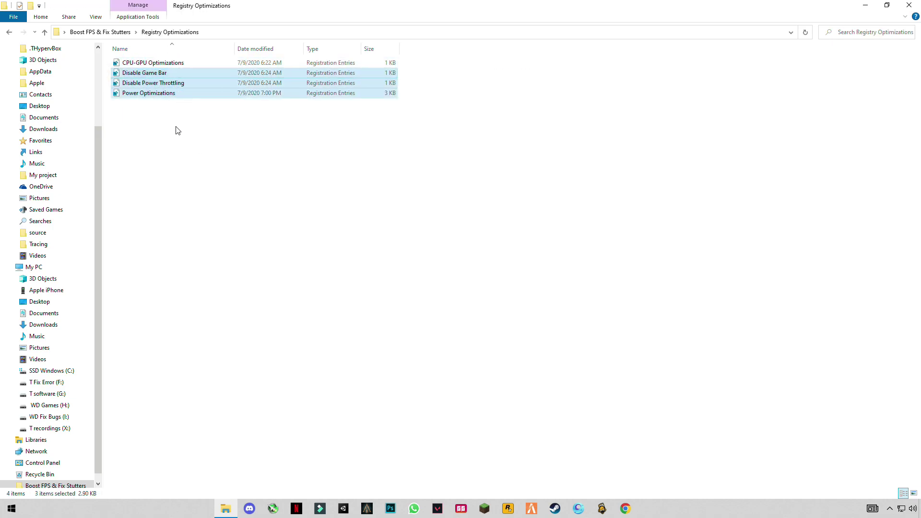
pyautogui.click(178, 130)
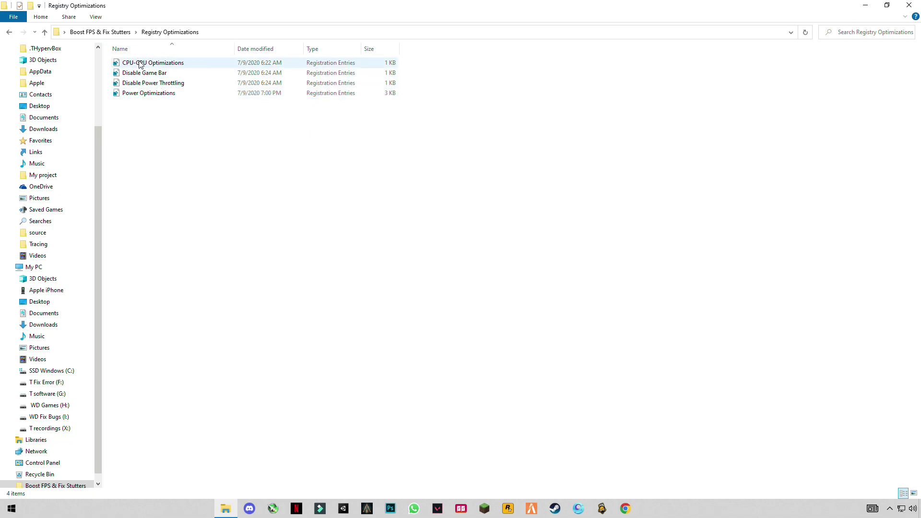
# - Merge the CPU-GPU Optimizations and Disable Game Bar files into the registry
pyautogui.doubleClick(165, 64)
pyautogui.click(411, 313)
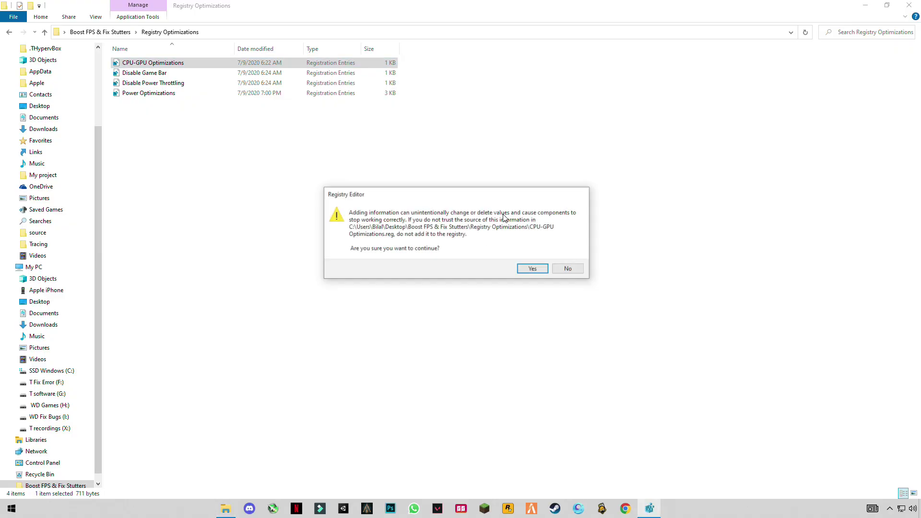
pyautogui.click(523, 267)
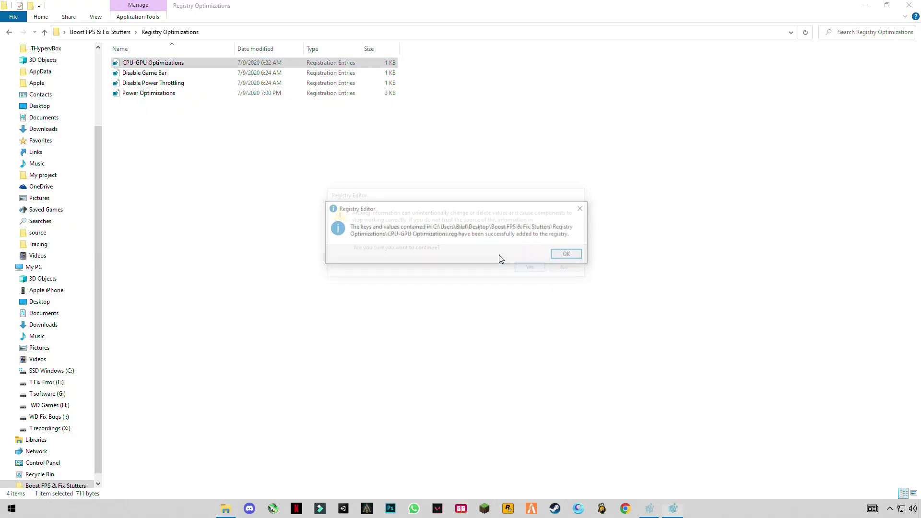
pyautogui.click(568, 255)
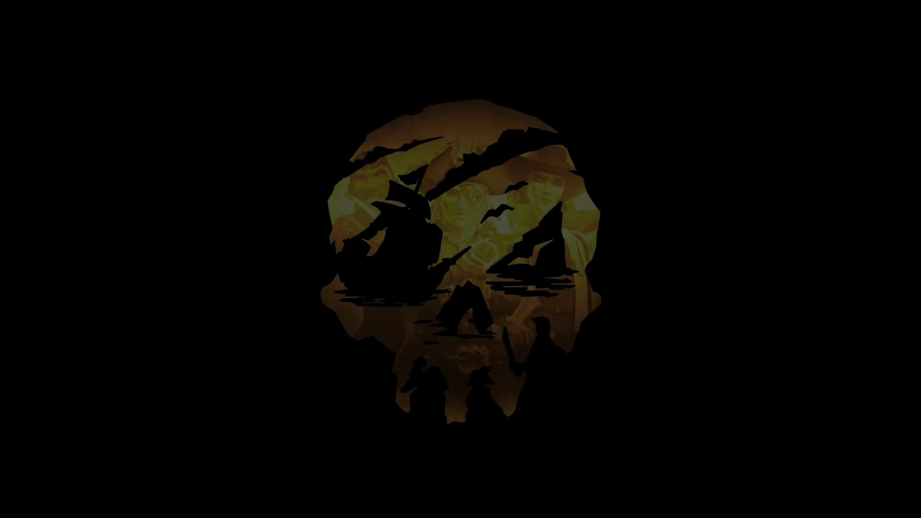
pyautogui.click(403, 315)
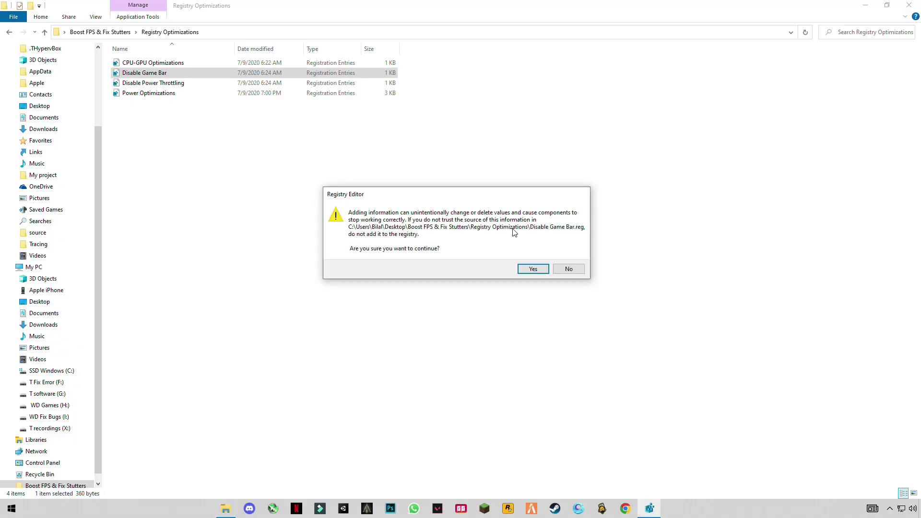
pyautogui.click(529, 270)
pyautogui.click(566, 255)
# - Merge Disable Power Throttling and Power Optimizations into the registry, then close File Explorer
pyautogui.doubleClick(149, 83)
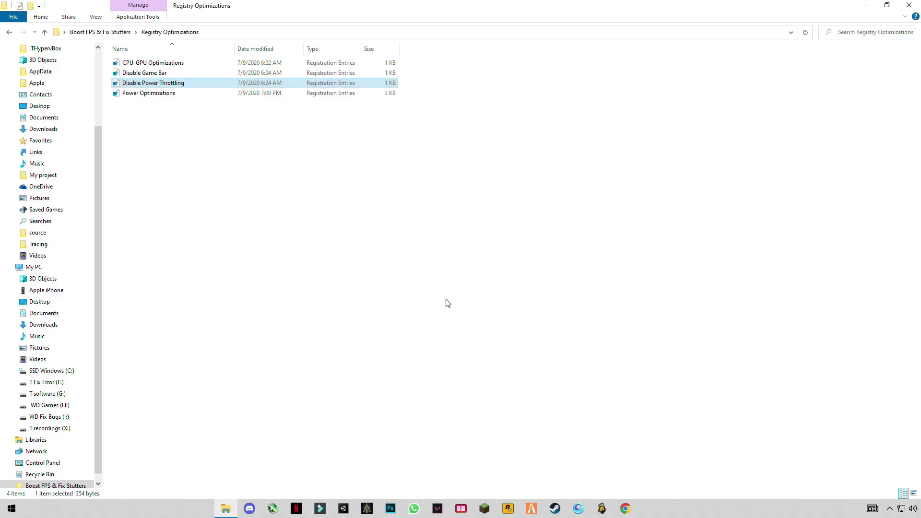
pyautogui.click(533, 268)
pyautogui.click(571, 257)
pyautogui.doubleClick(148, 93)
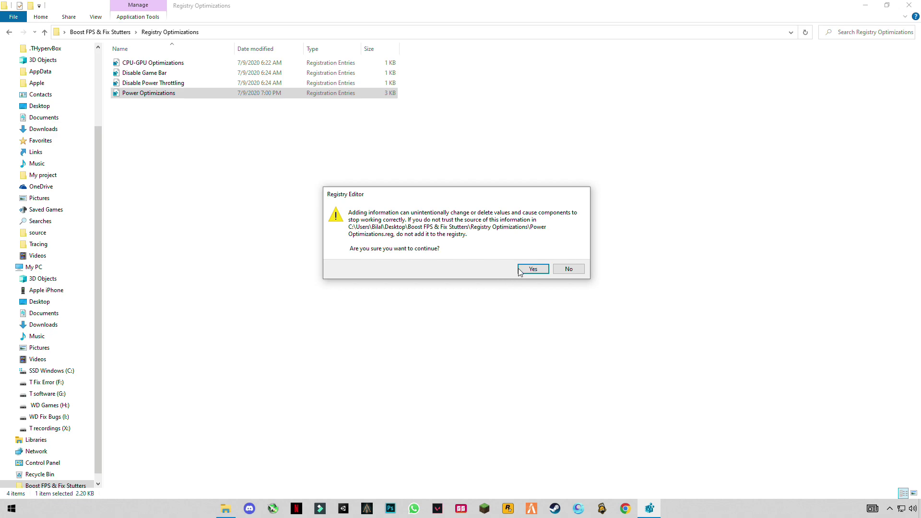
pyautogui.click(532, 268)
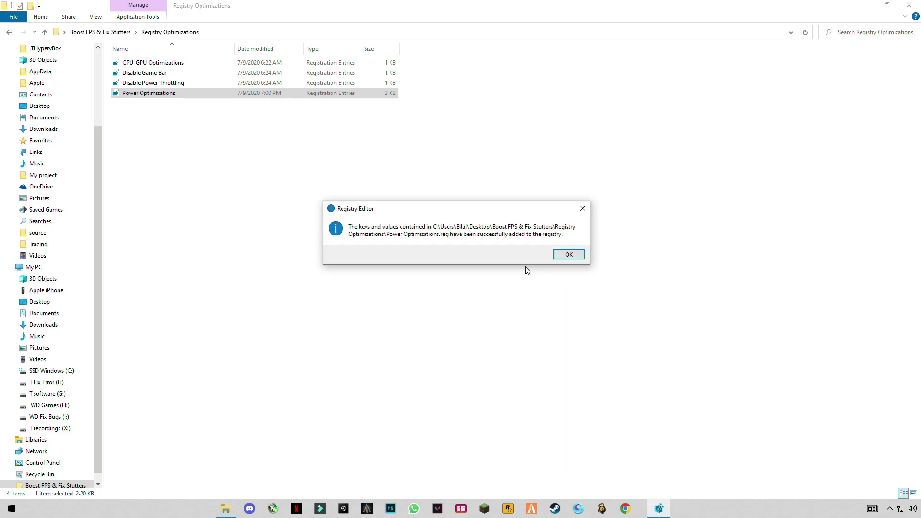
pyautogui.click(560, 257)
pyautogui.click(9, 33)
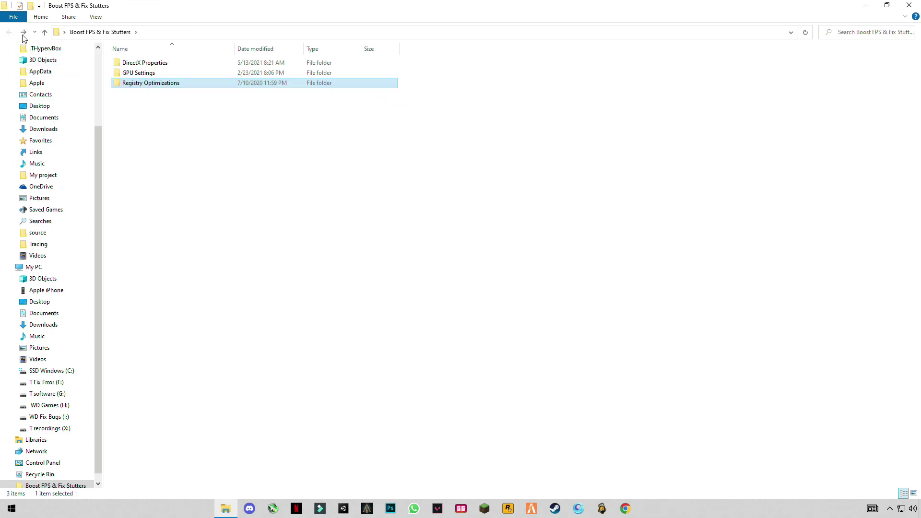
pyautogui.click(909, 5)
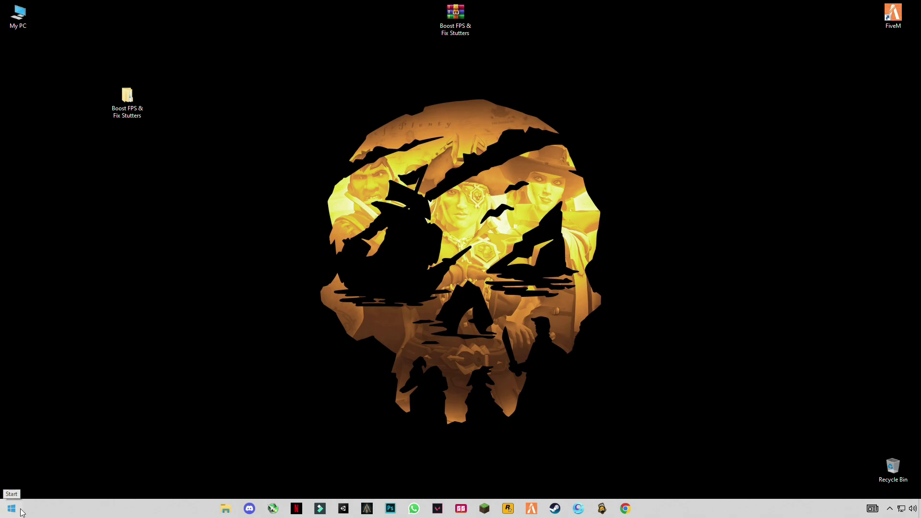
# - Start a Windows Update check from Settings under Update & Security, keeping the window full screen
pyautogui.click(21, 512)
pyautogui.click(20, 465)
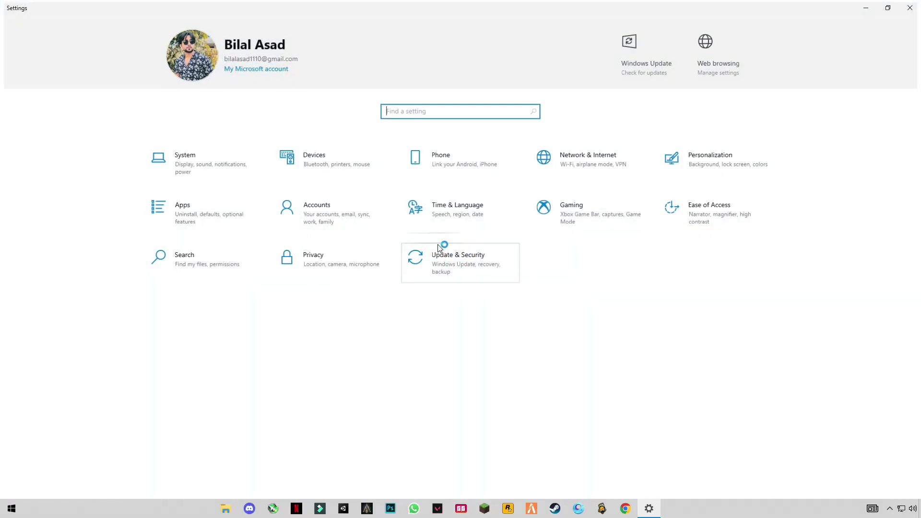
pyautogui.click(463, 259)
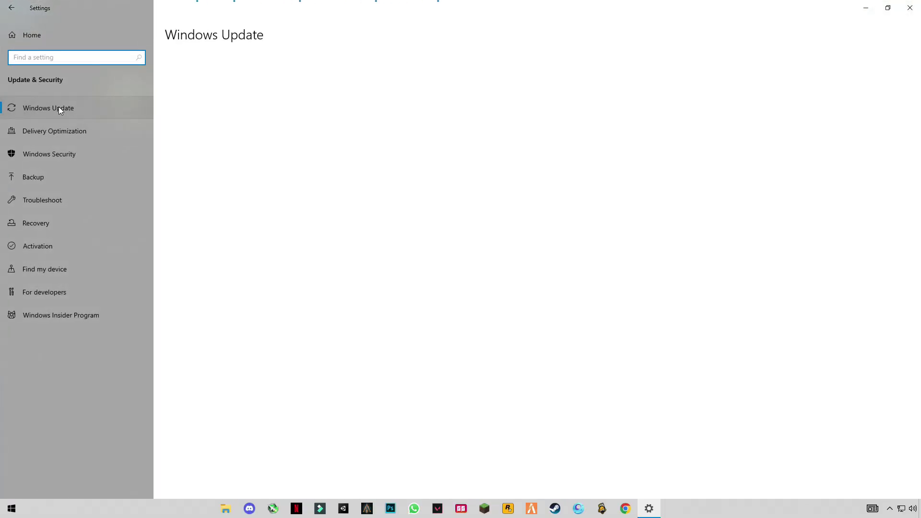
pyautogui.click(96, 104)
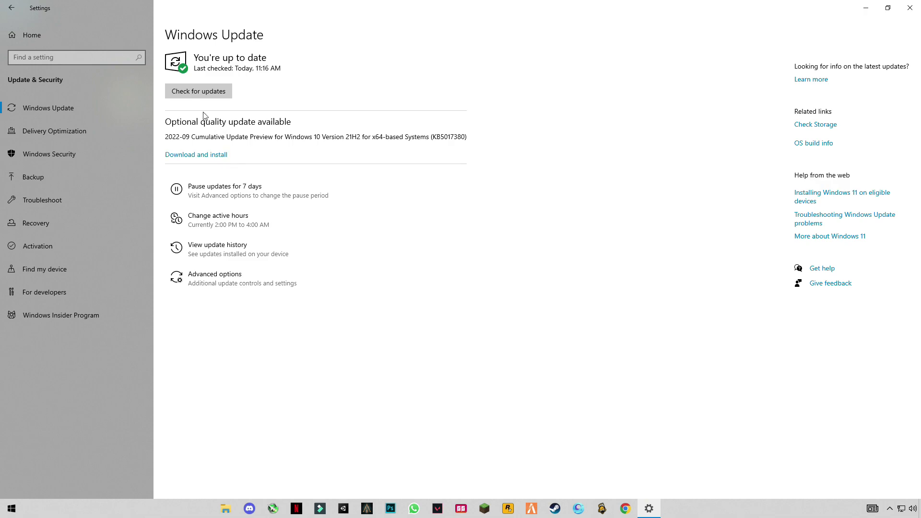
pyautogui.click(223, 95)
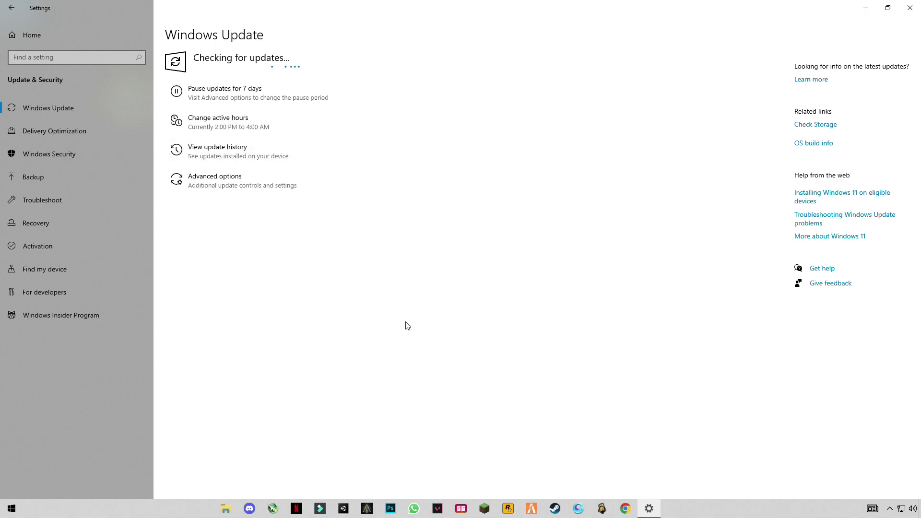
pyautogui.moveTo(167, 15); pyautogui.dragTo(277, 95)
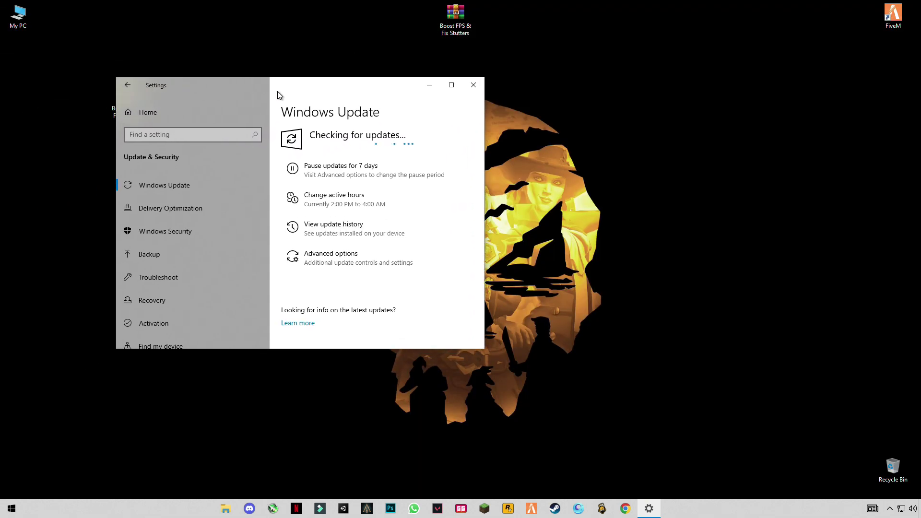
pyautogui.doubleClick(342, 86)
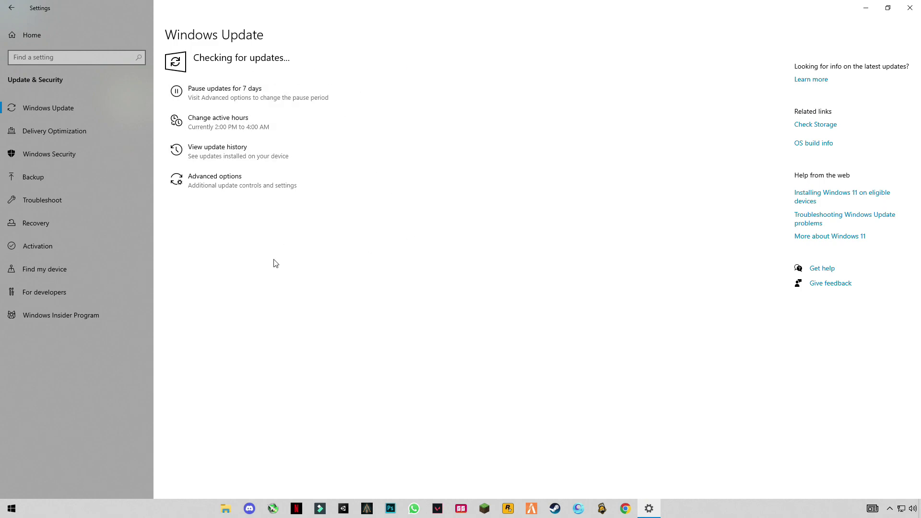